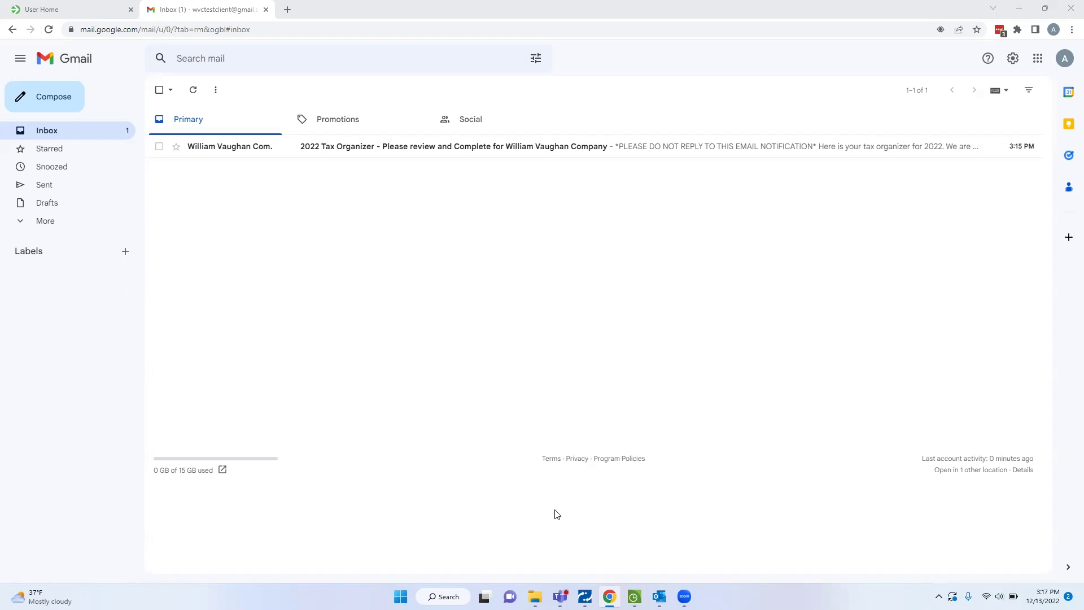
Open the 2022 Tax Organizer email and follow its Access Your Docs link.
{"action": "left_click", "coordinate": [334, 151]}
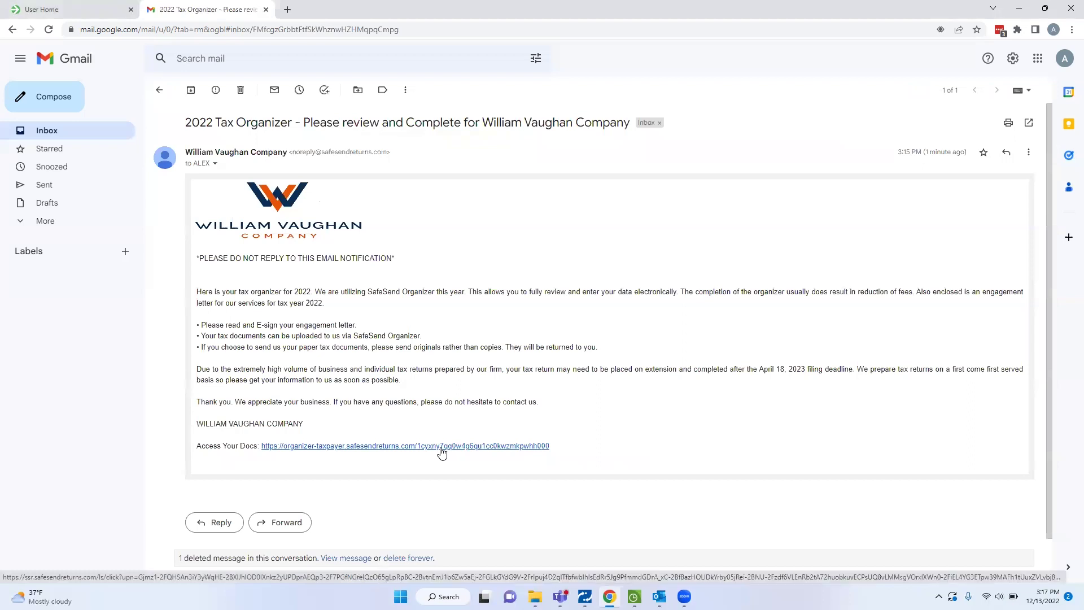
{"action": "left_click", "coordinate": [442, 446]}
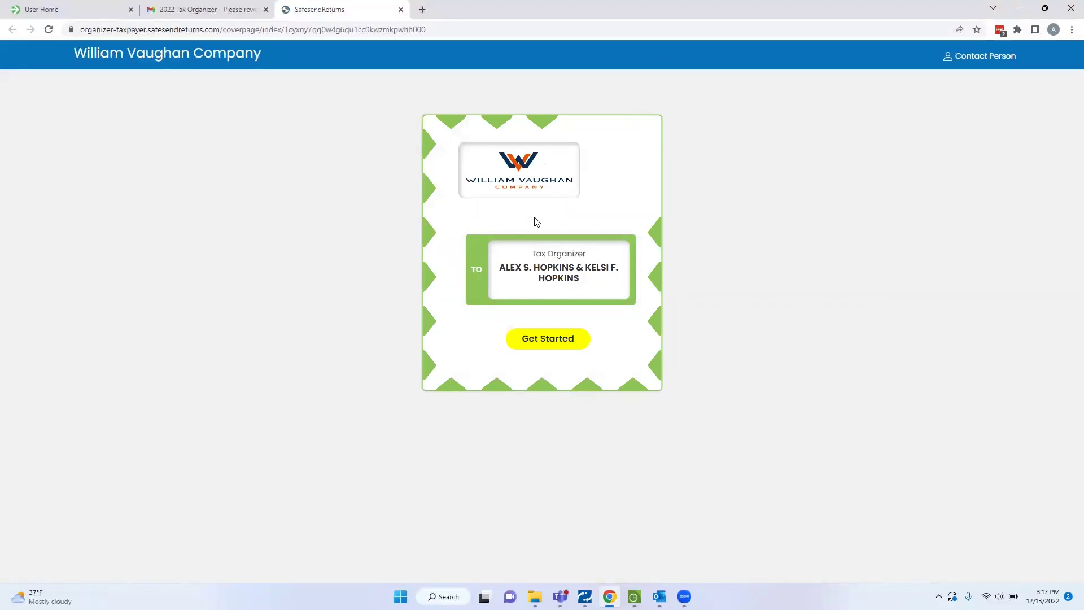
Get a one-time access code by email, then enter it on the authentication page to sign in.
{"action": "left_click", "coordinate": [545, 341]}
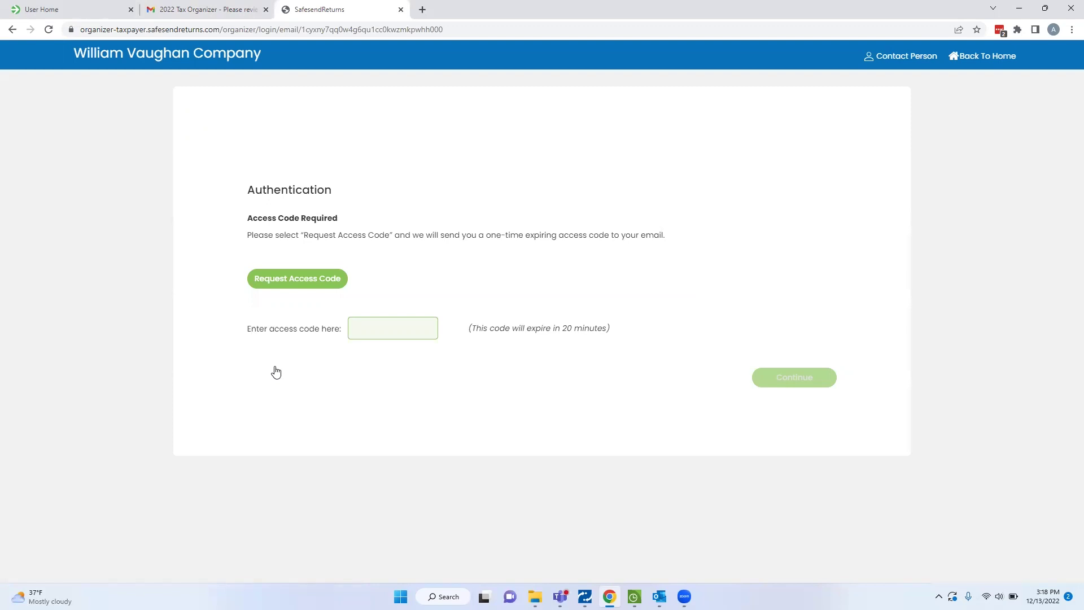
{"action": "left_click", "coordinate": [295, 283]}
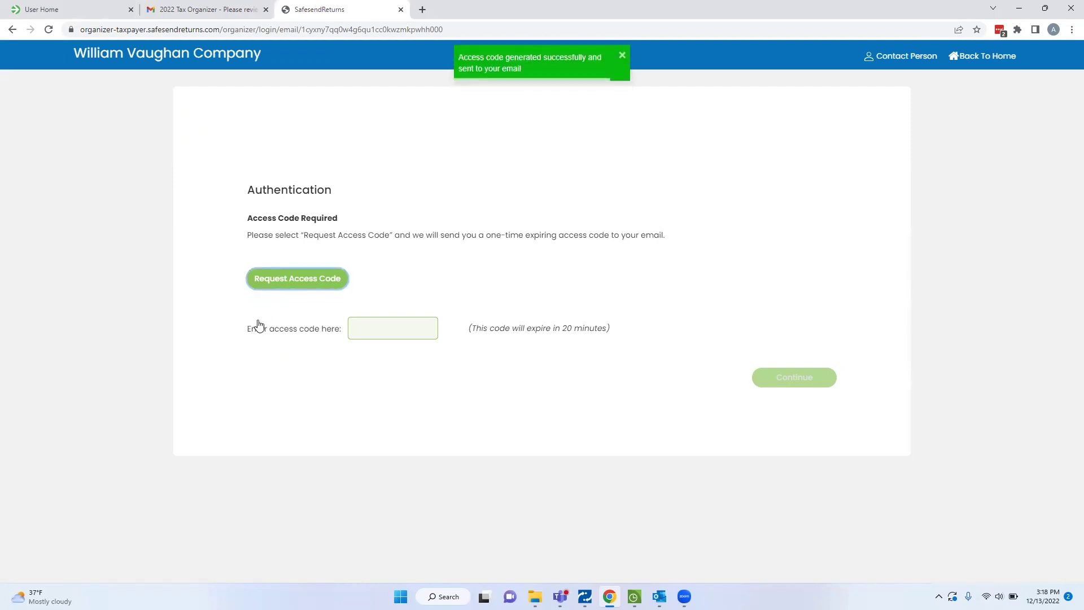
{"action": "left_click", "coordinate": [199, 11]}
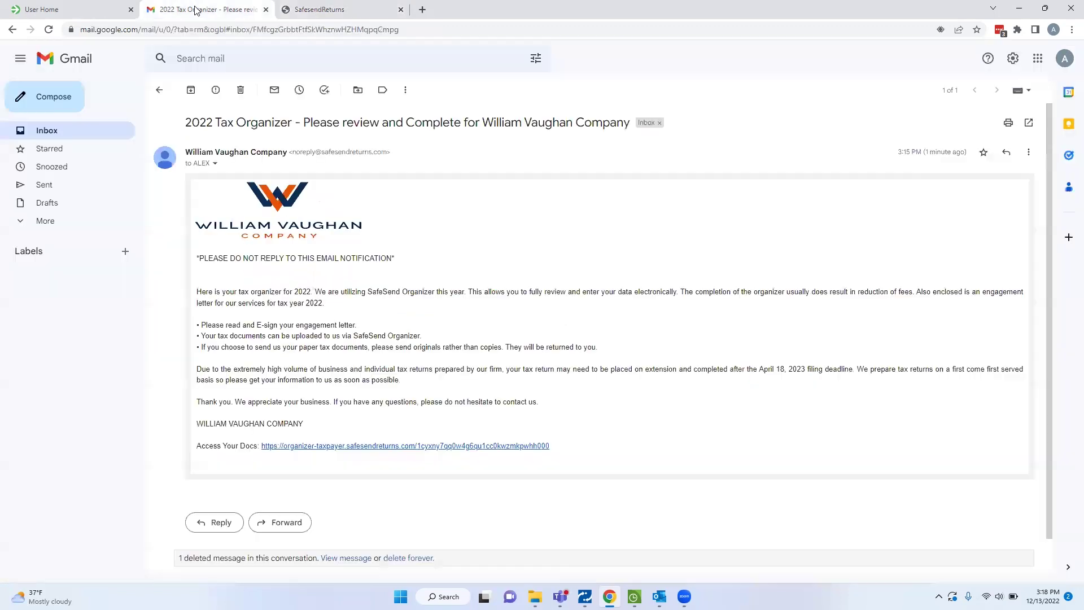
{"action": "left_click", "coordinate": [159, 89]}
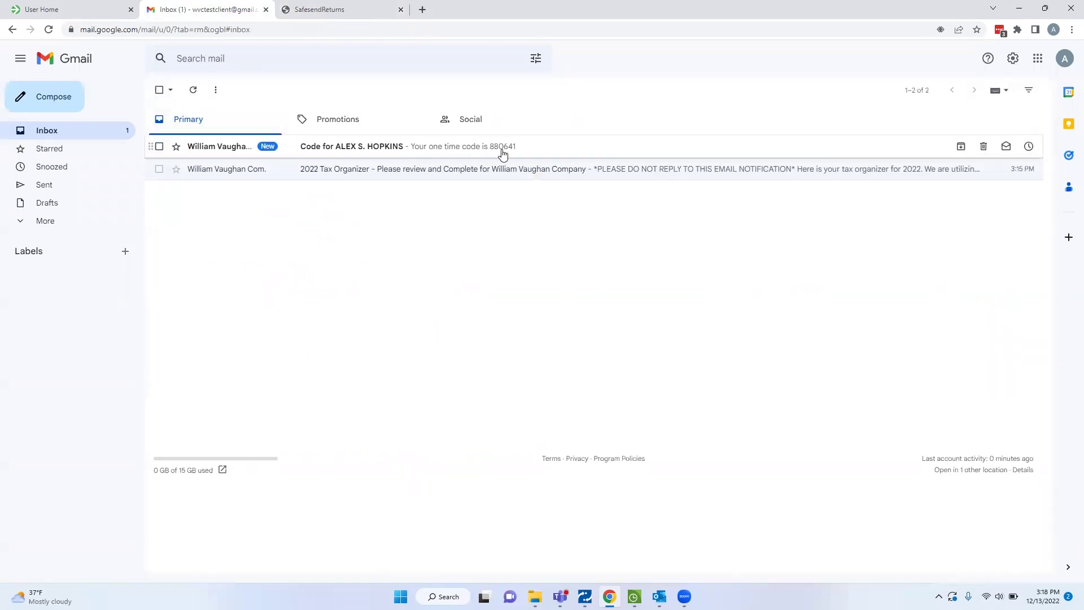
{"action": "left_click", "coordinate": [330, 10]}
{"action": "left_click", "coordinate": [368, 321]}
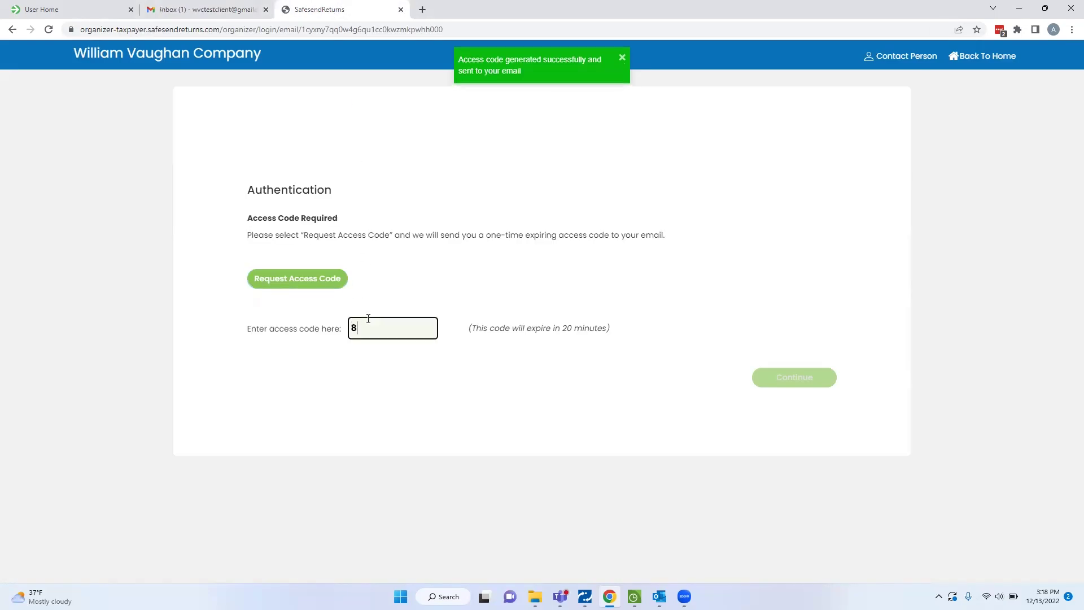
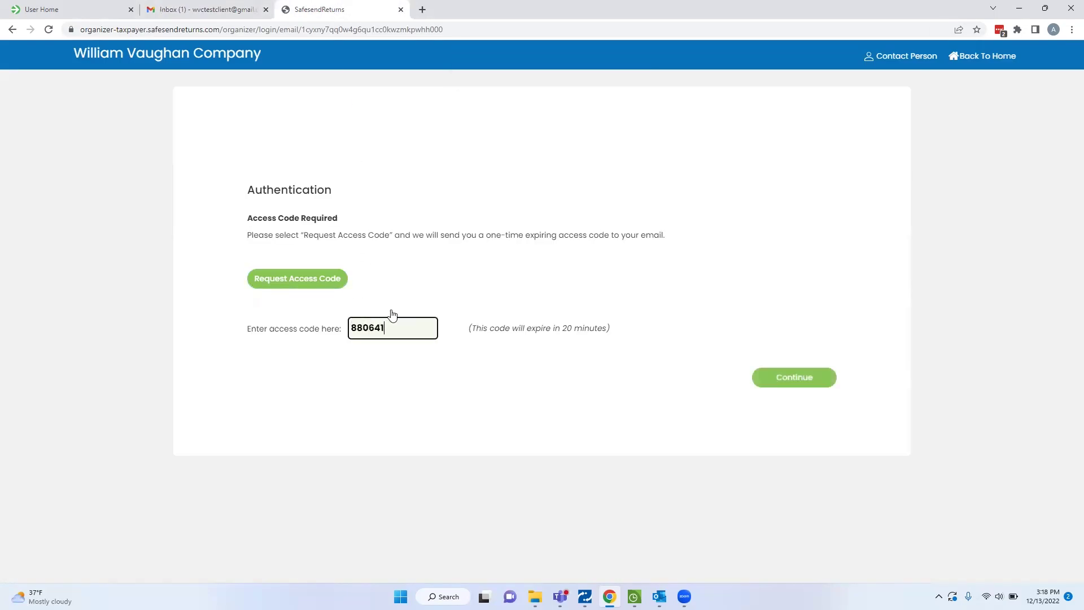
{"action": "left_click", "coordinate": [802, 378]}
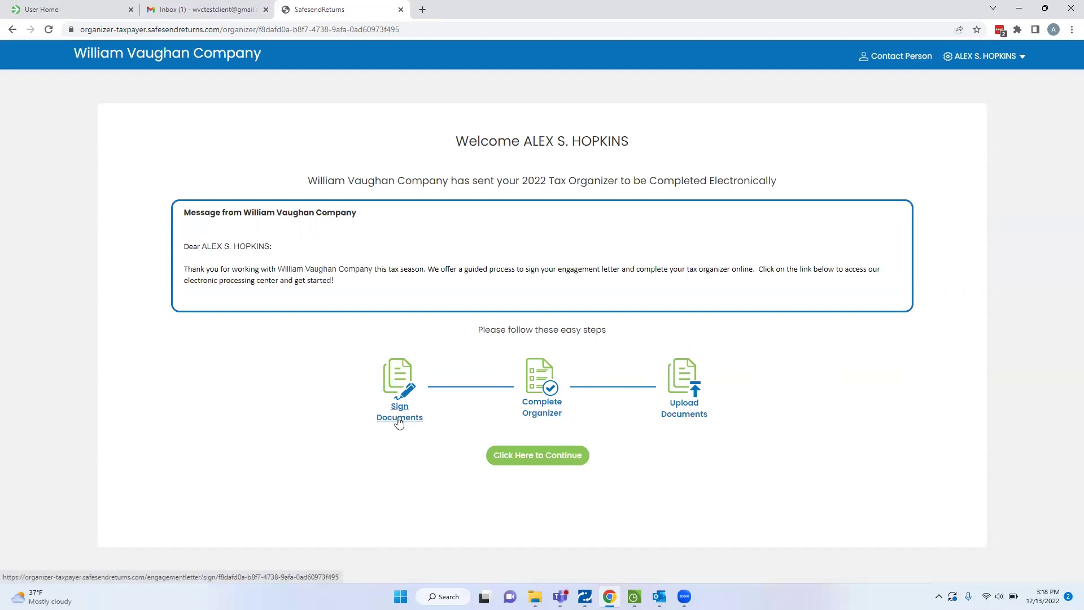
Continue from the welcome page to the engagement letter for signing.
{"action": "left_click", "coordinate": [533, 459]}
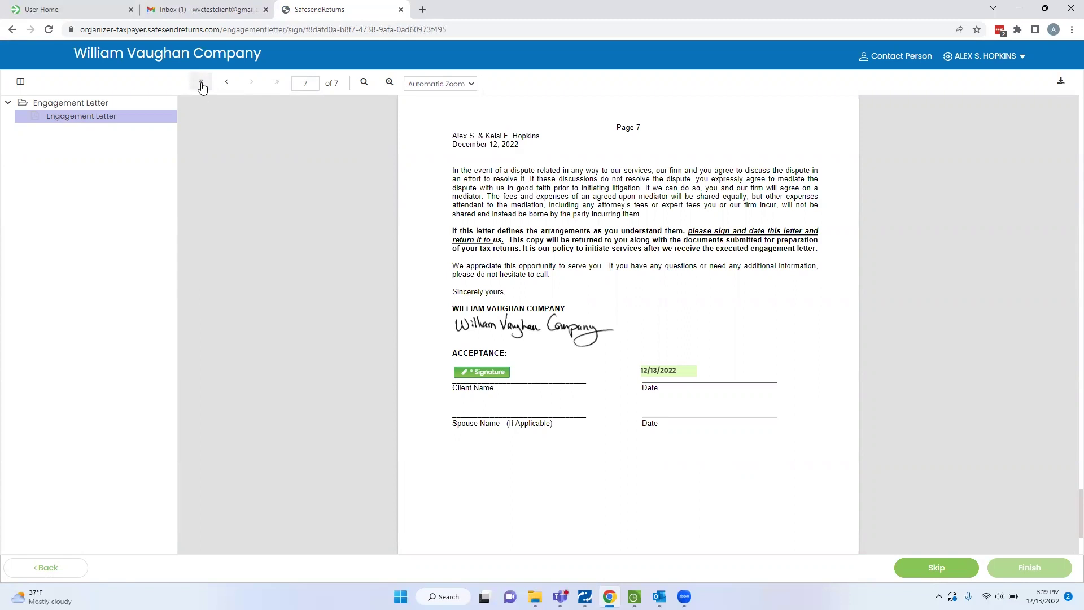
{"action": "left_click", "coordinate": [202, 83]}
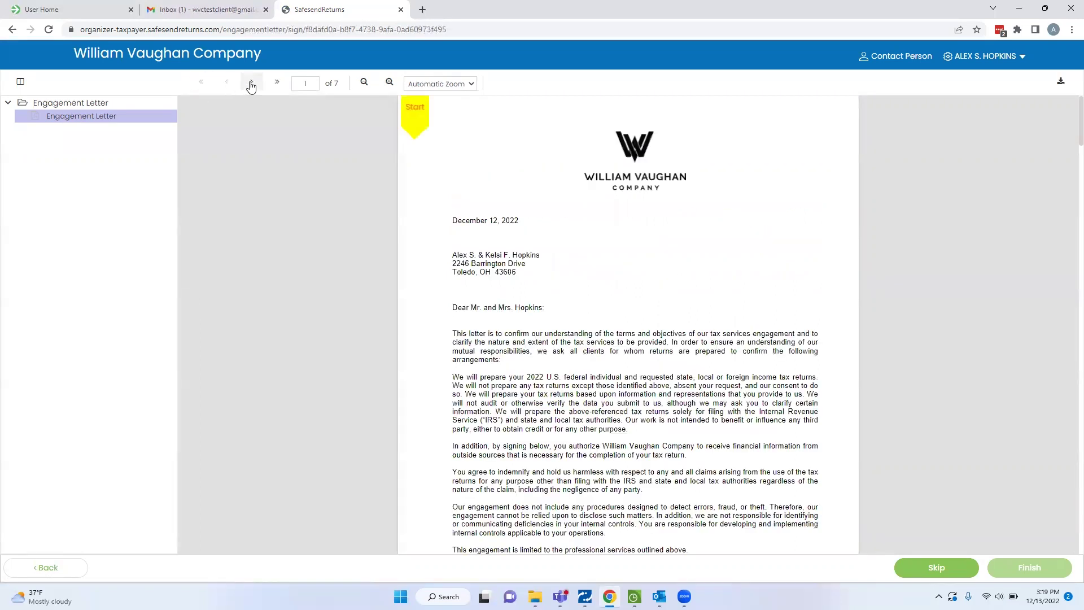
{"action": "left_click", "coordinate": [252, 84]}
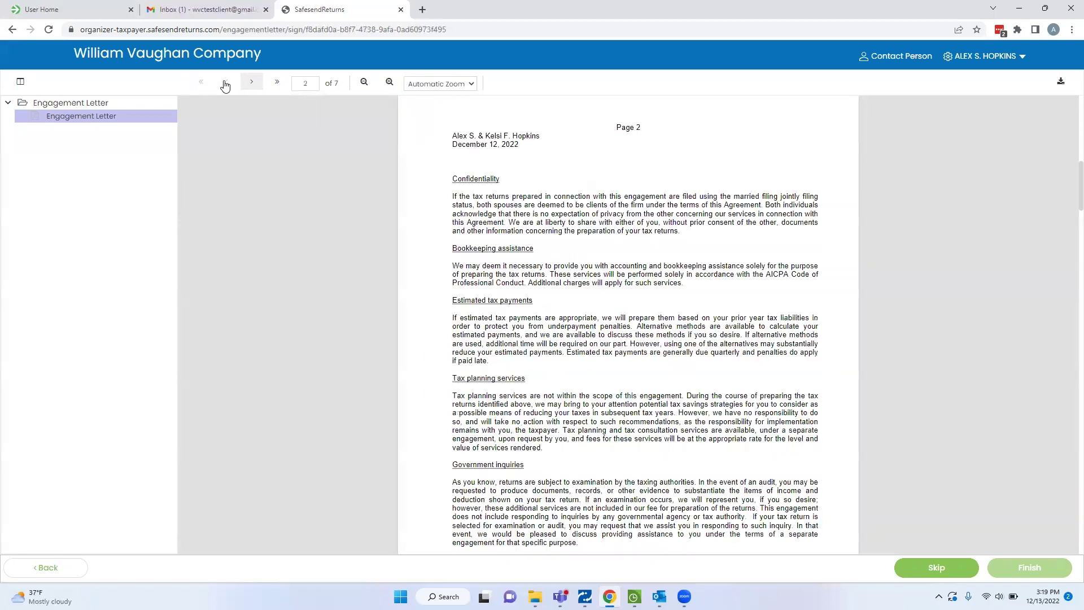
{"action": "left_click", "coordinate": [227, 85]}
{"action": "left_click", "coordinate": [251, 83]}
{"action": "left_click", "coordinate": [278, 84]}
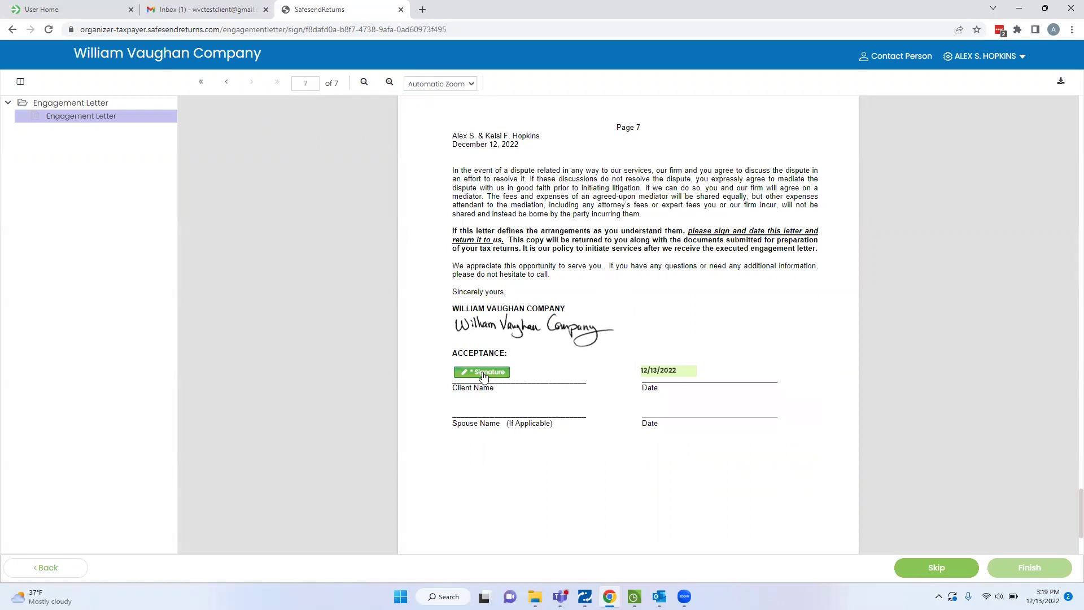
Apply a typed signature of the client's full name to the page 7 Client Name line.
{"action": "left_click", "coordinate": [483, 375]}
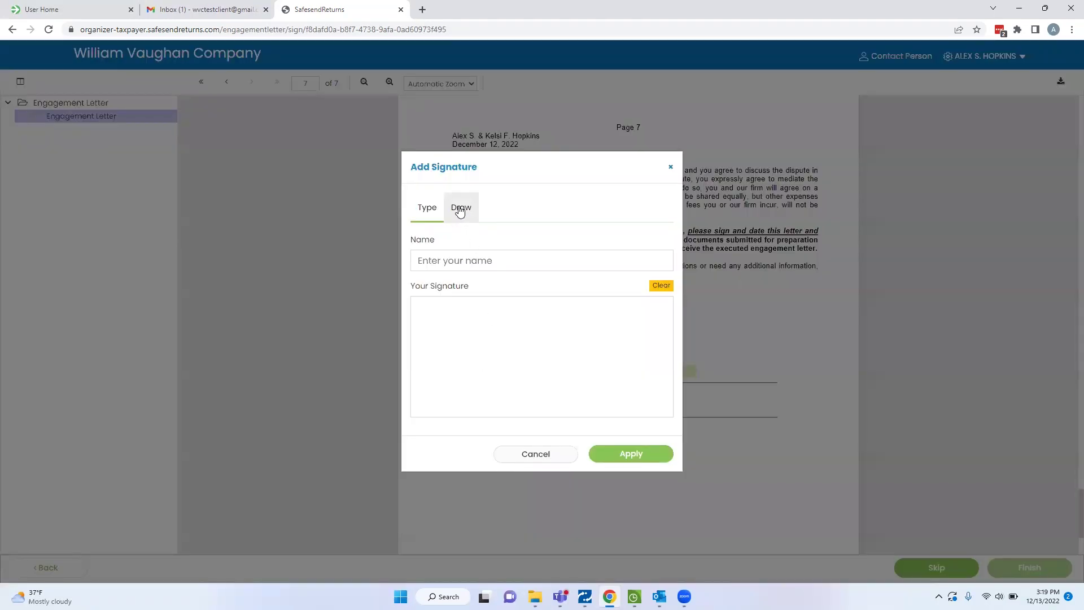
{"action": "left_click", "coordinate": [460, 210]}
{"action": "mouse_move", "coordinate": [452, 317]}
{"action": "left_mouse_down"}
{"action": "mouse_move", "coordinate": [431, 323]}
{"action": "mouse_move", "coordinate": [463, 314]}
{"action": "mouse_move", "coordinate": [469, 289]}
{"action": "mouse_move", "coordinate": [482, 312]}
{"action": "mouse_move", "coordinate": [521, 319]}
{"action": "mouse_move", "coordinate": [494, 336]}
{"action": "left_mouse_up"}
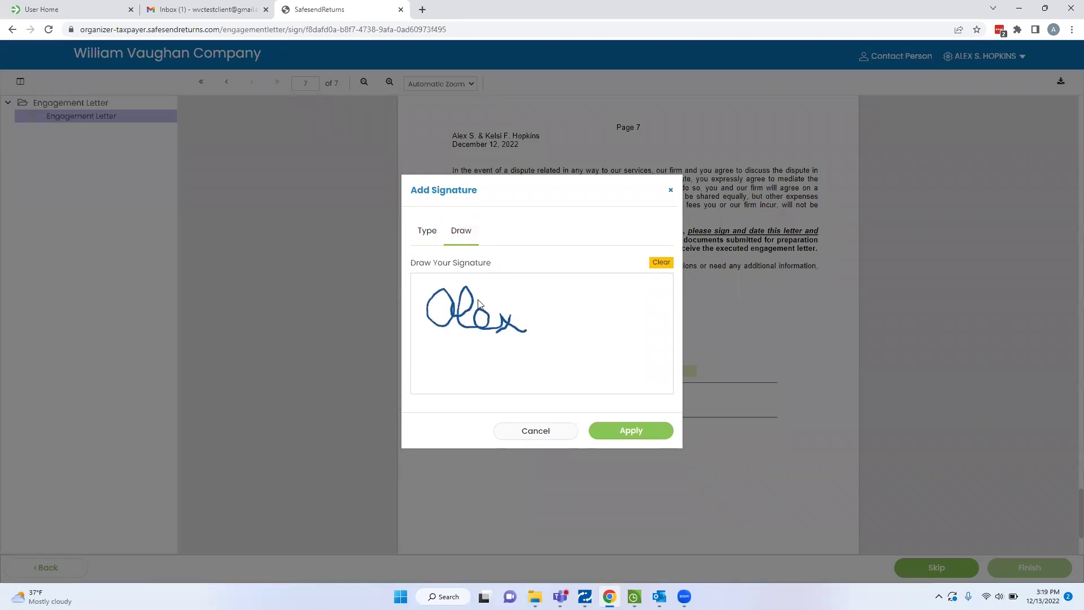
{"action": "left_click", "coordinate": [428, 232]}
{"action": "left_click", "coordinate": [453, 262]}
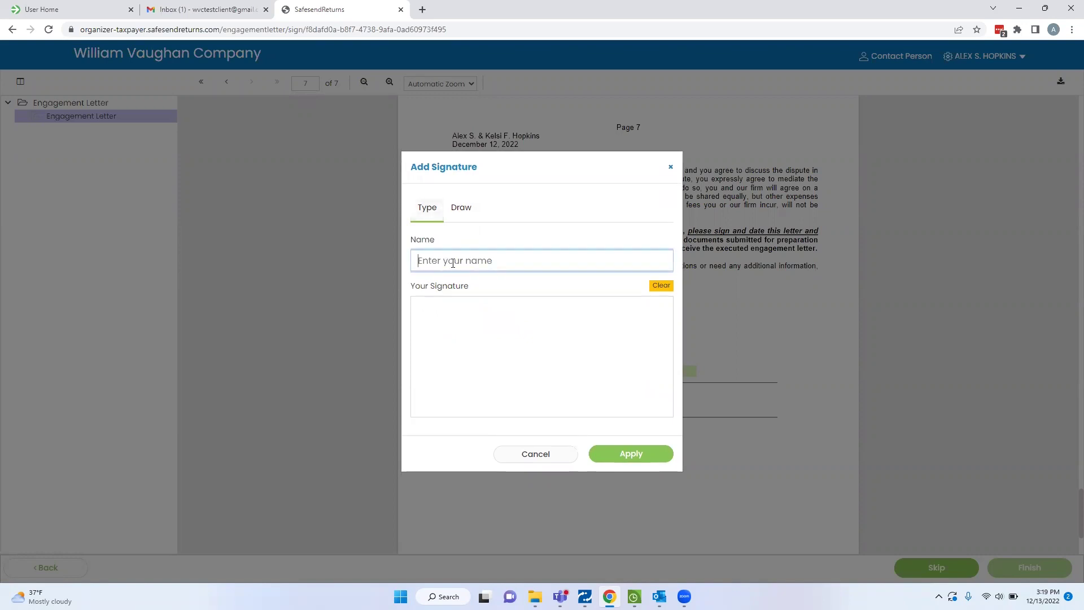
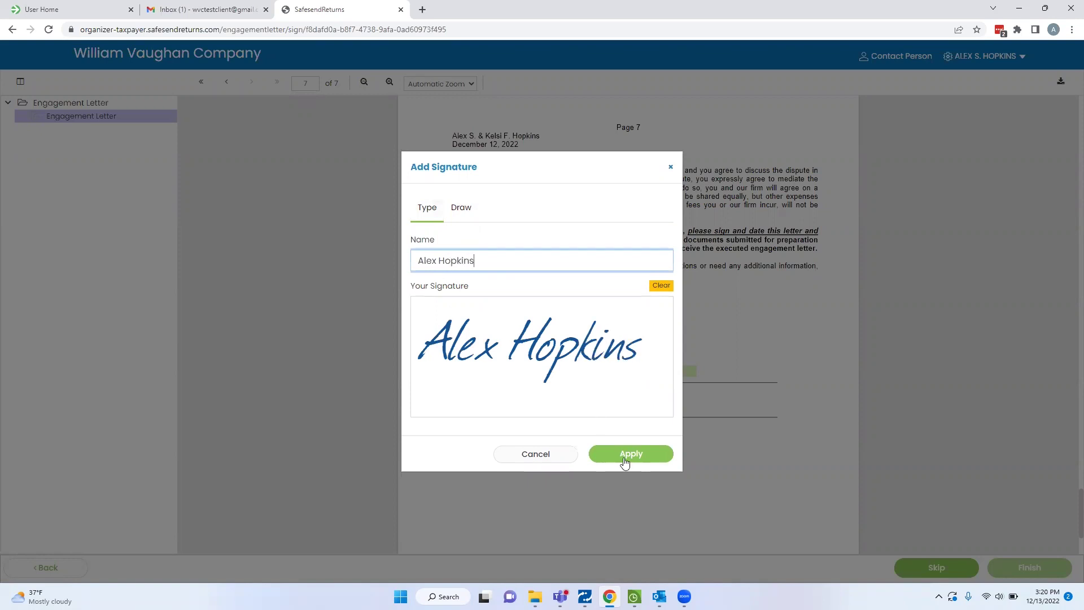
{"action": "left_click", "coordinate": [642, 454]}
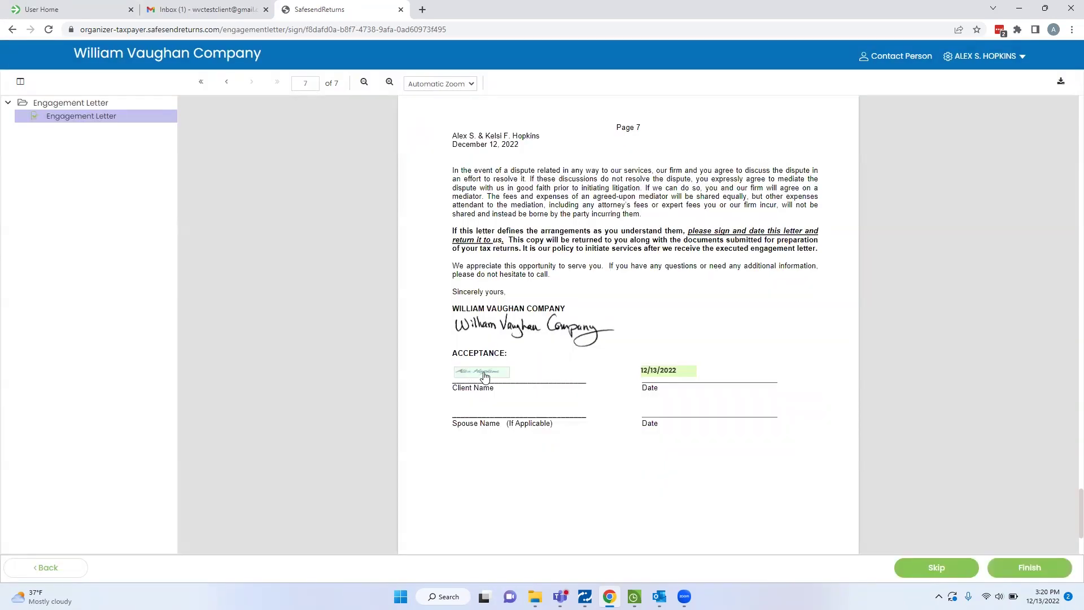
{"action": "left_click", "coordinate": [485, 377]}
Reapply the signature, finish the engagement letter, and continue on to the organizer.
{"action": "left_click", "coordinate": [633, 454]}
{"action": "left_click", "coordinate": [1025, 569]}
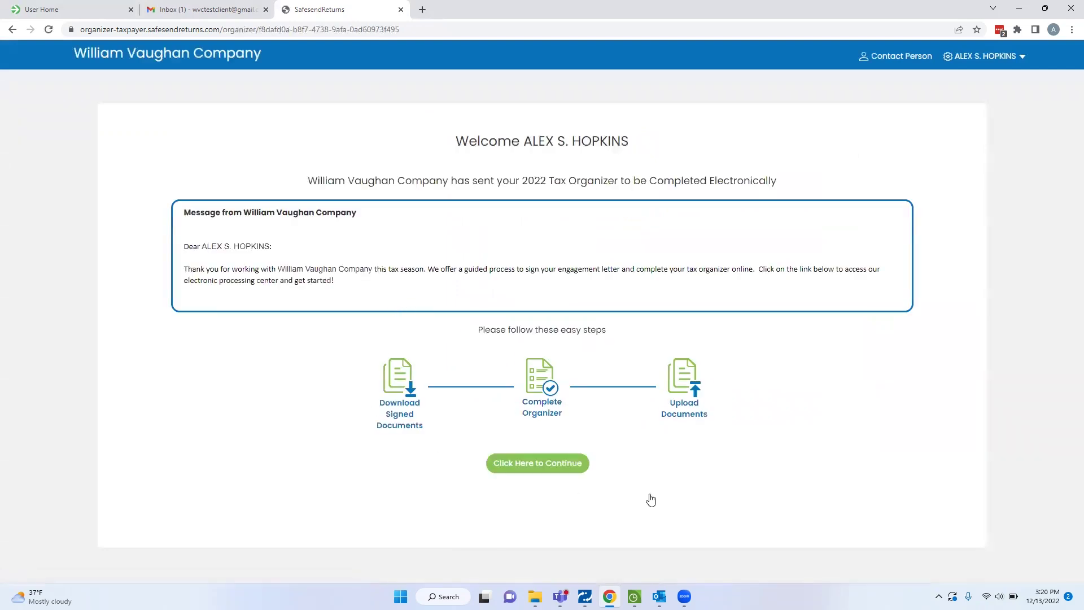
{"action": "left_click", "coordinate": [545, 465]}
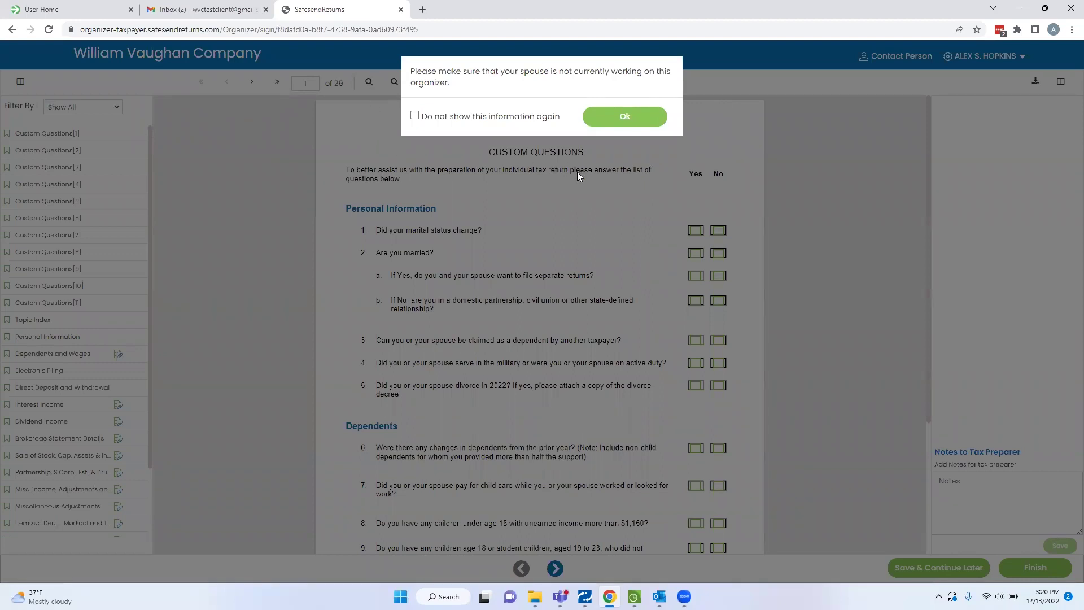
Dismiss the spouse warning and browse the organizer's early pages, first page and last page.
{"action": "left_click", "coordinate": [624, 119]}
{"action": "left_click", "coordinate": [624, 119]}
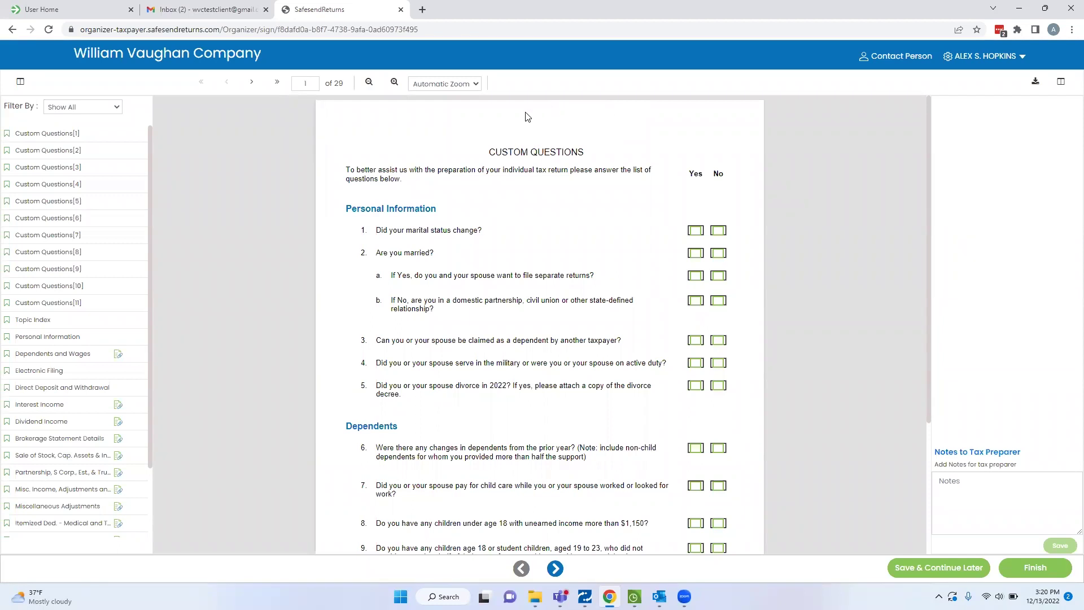
{"action": "left_click", "coordinate": [252, 85]}
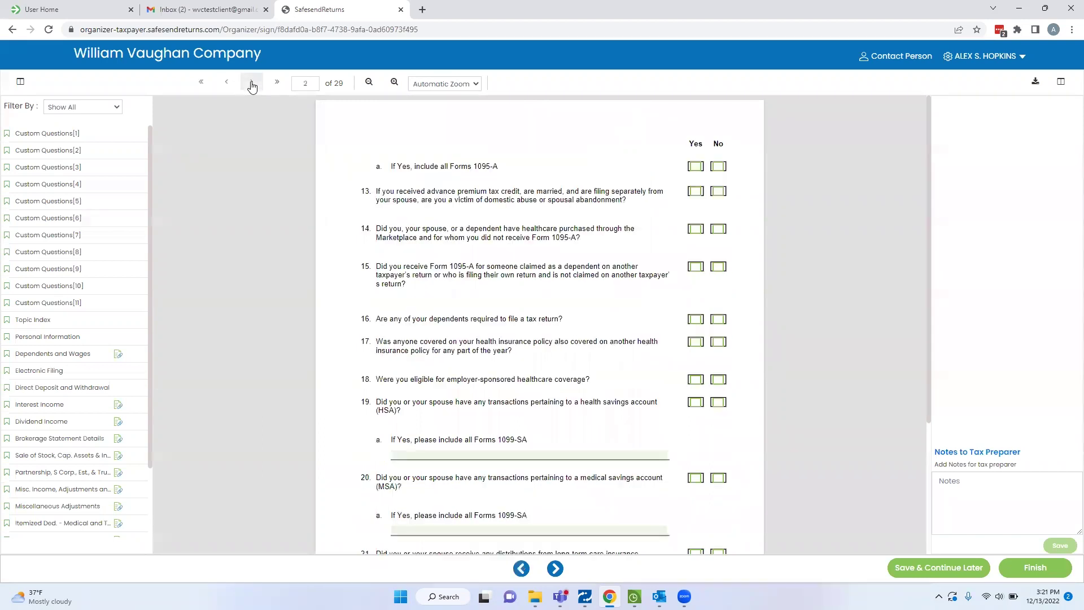
{"action": "left_click", "coordinate": [252, 85]}
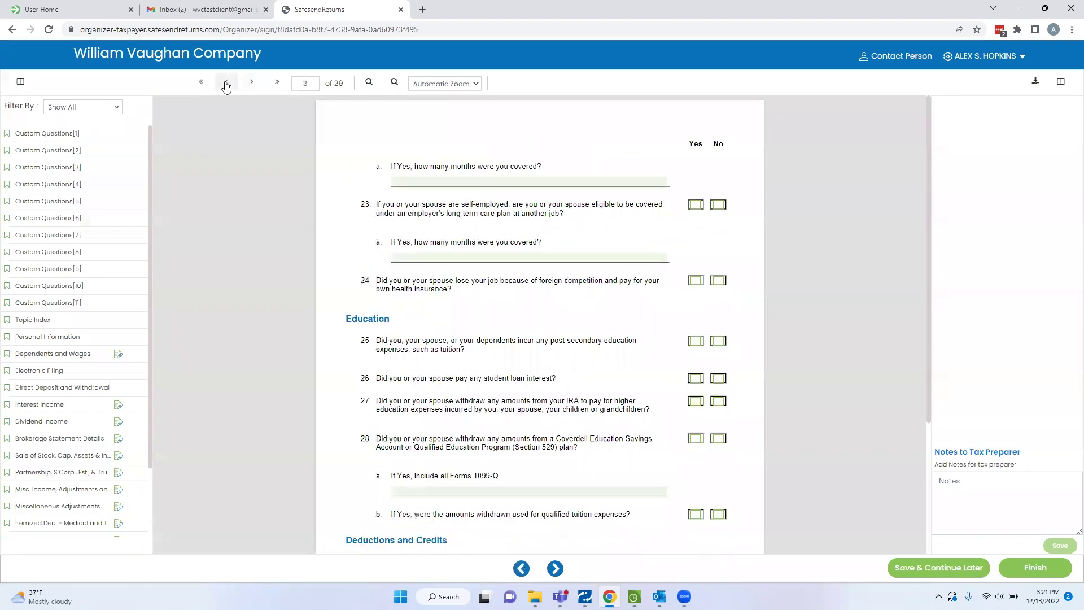
{"action": "left_click", "coordinate": [227, 85]}
{"action": "left_click", "coordinate": [252, 84]}
{"action": "left_click", "coordinate": [226, 84]}
{"action": "left_click", "coordinate": [252, 85]}
{"action": "left_click", "coordinate": [227, 85]}
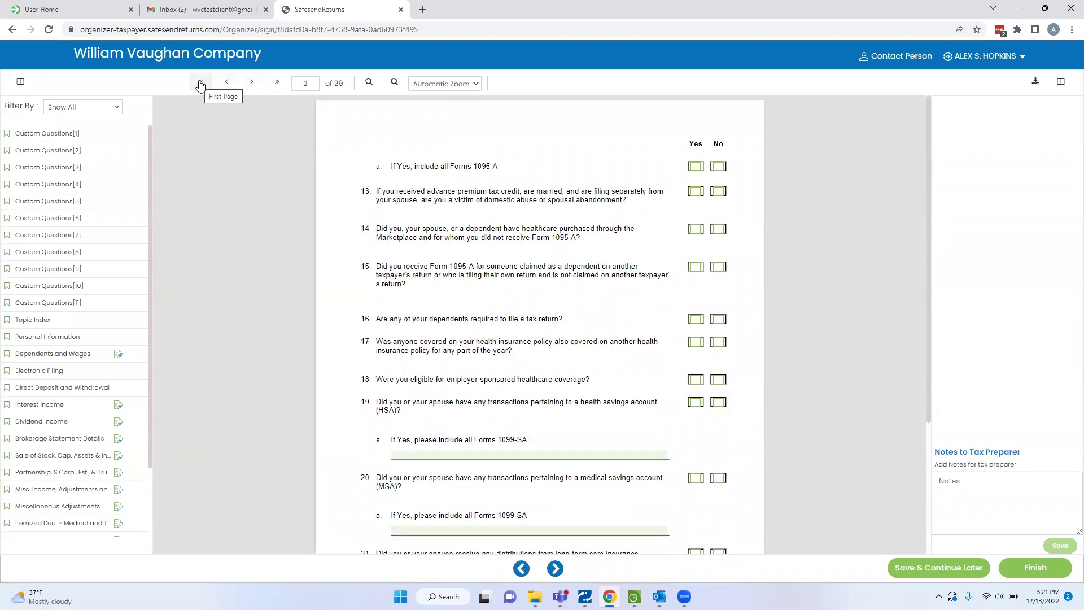
{"action": "left_click", "coordinate": [200, 84]}
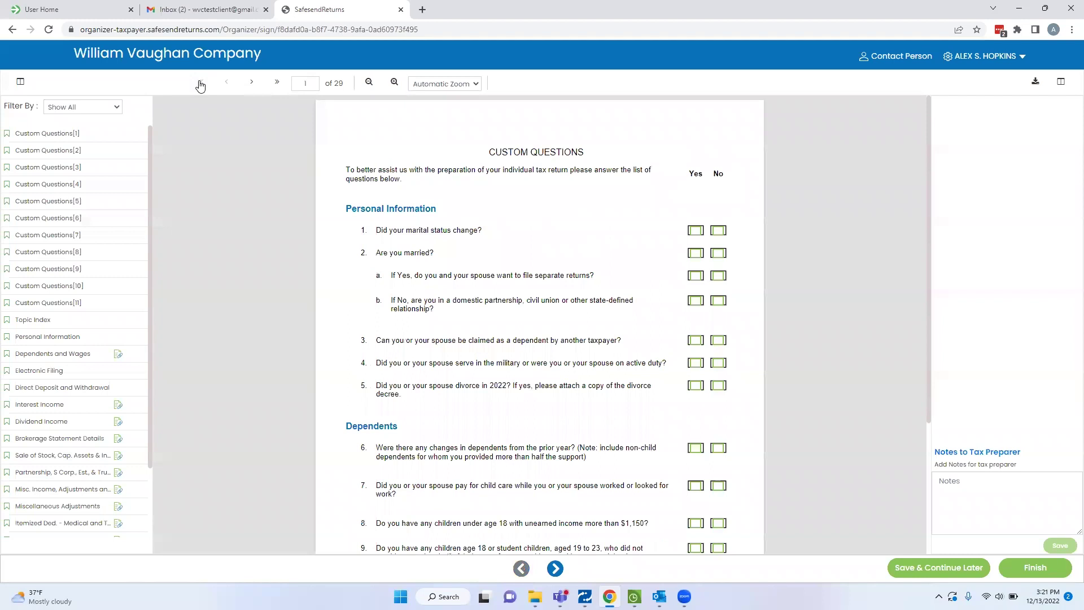
{"action": "left_click", "coordinate": [276, 85]}
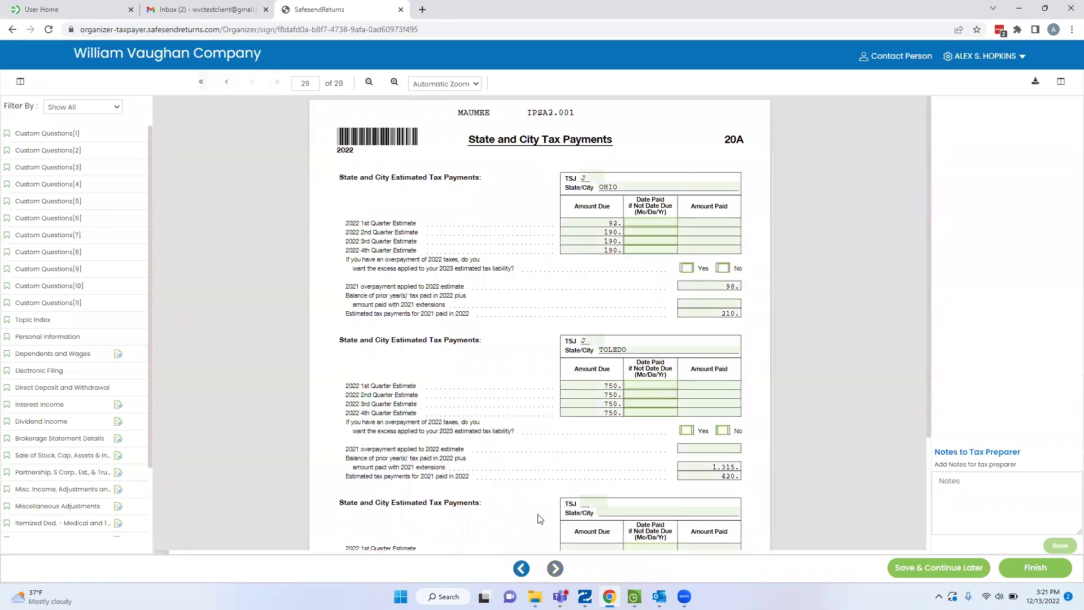
Step back through the payment and Contributions pages, then open page 20, Sales of Stocks.
{"action": "left_click", "coordinate": [520, 569]}
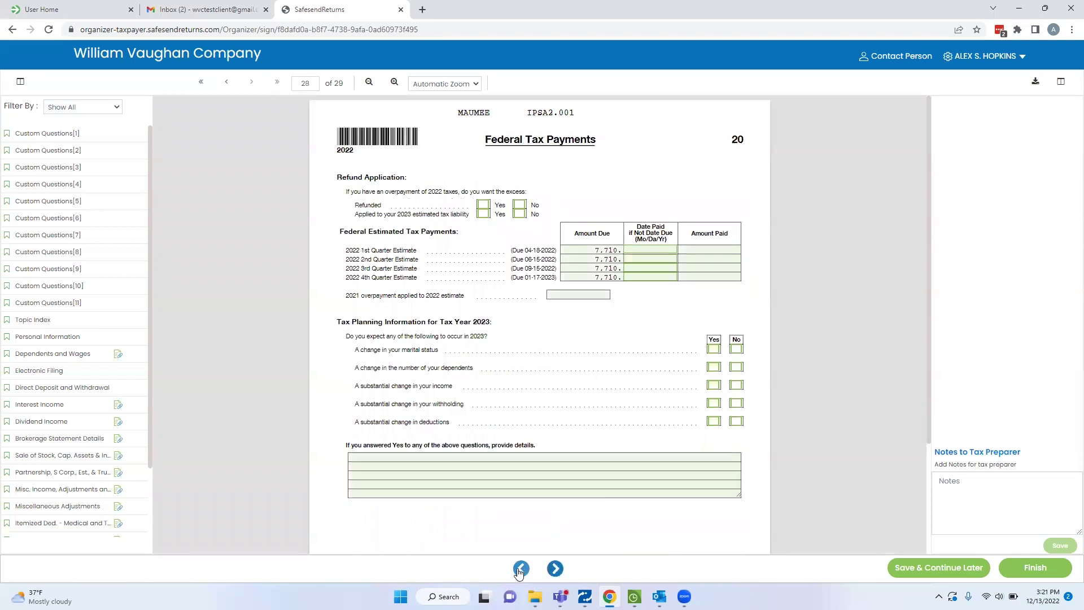
{"action": "left_click", "coordinate": [520, 569]}
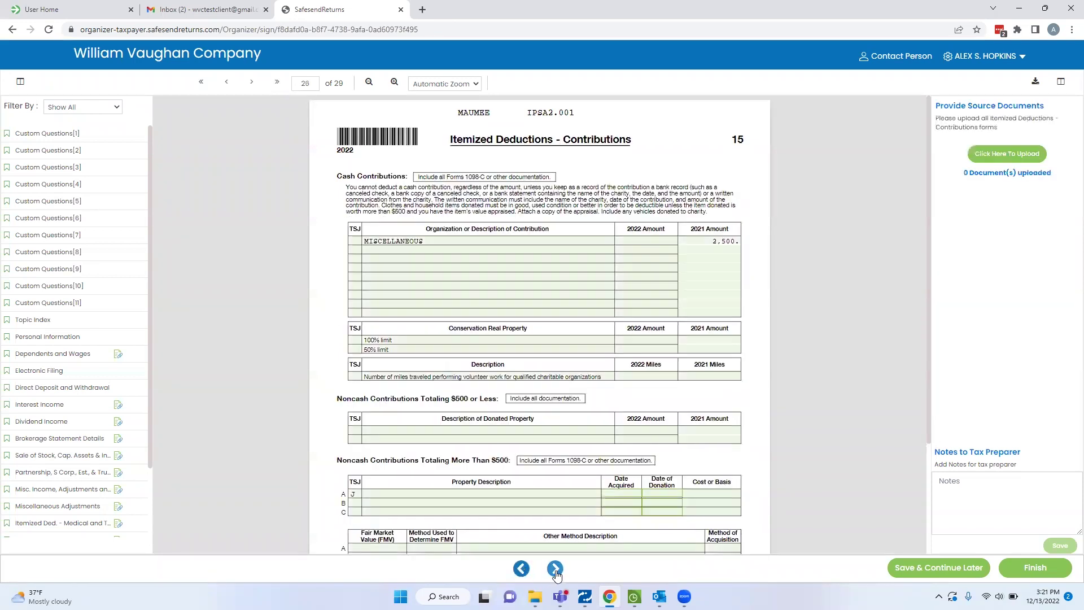
{"action": "left_click", "coordinate": [523, 571]}
{"action": "left_click", "coordinate": [555, 569]}
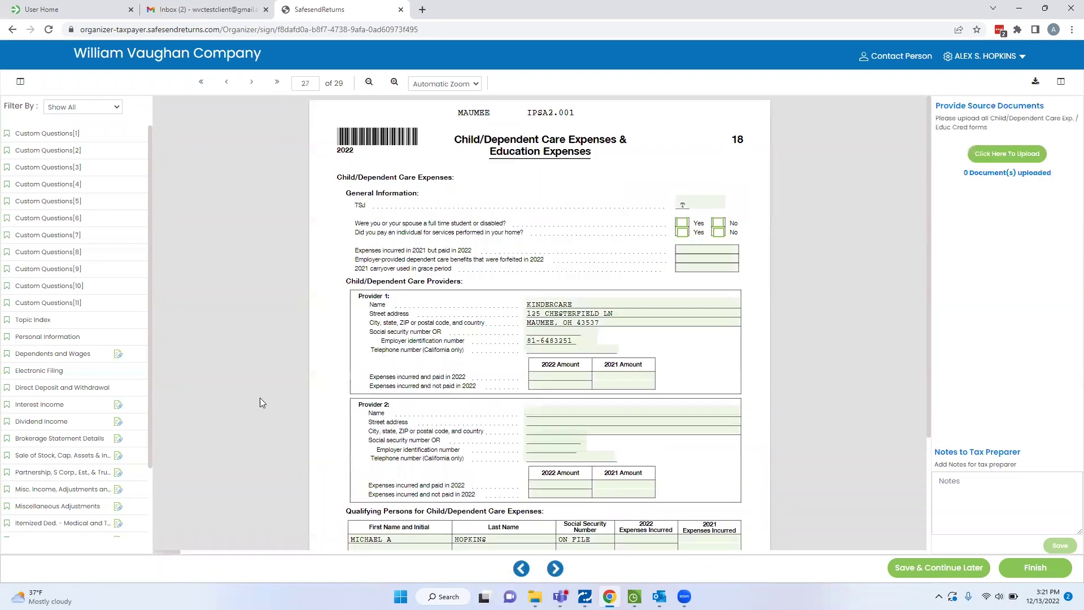
{"action": "scroll", "coordinate": [85, 164], "scroll_direction": "down", "scroll_amount": 3}
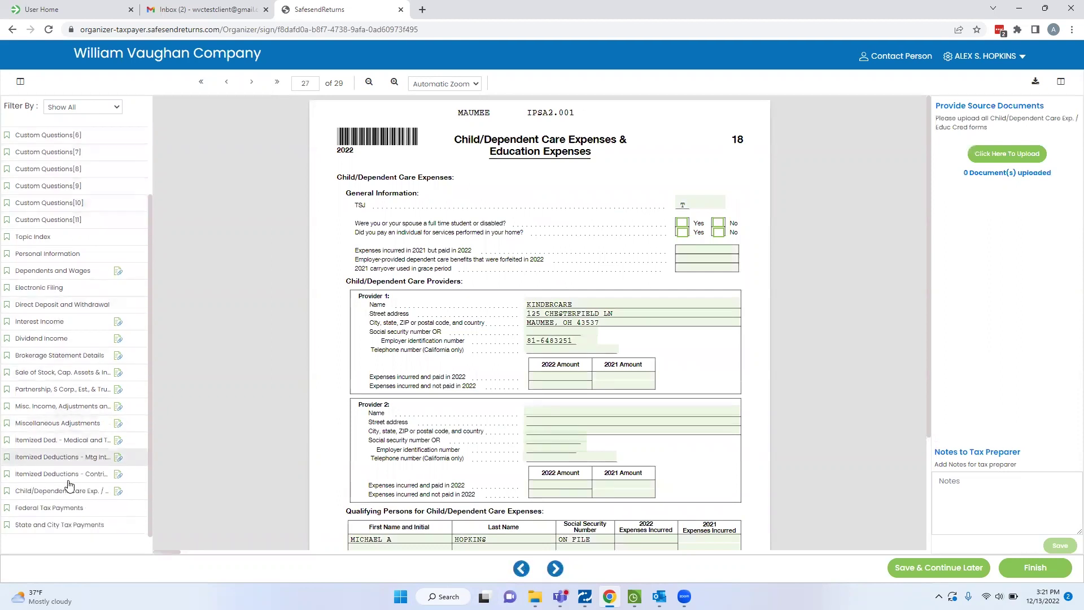
{"action": "left_click", "coordinate": [62, 372]}
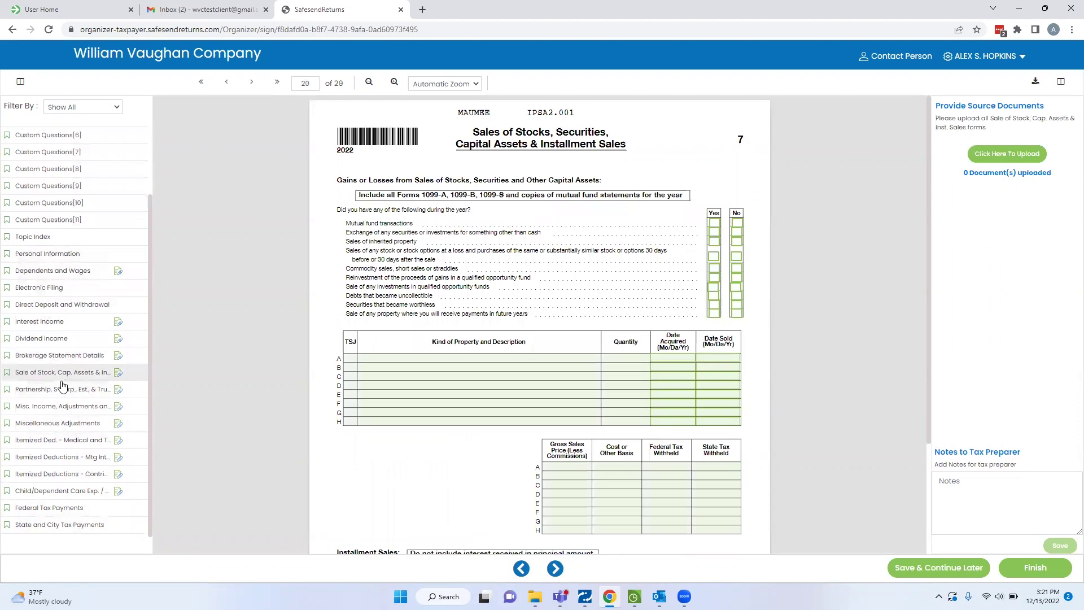
{"action": "scroll", "coordinate": [100, 235], "scroll_direction": "up", "scroll_amount": 3}
{"action": "scroll", "coordinate": [93, 503], "scroll_direction": "down", "scroll_amount": 3}
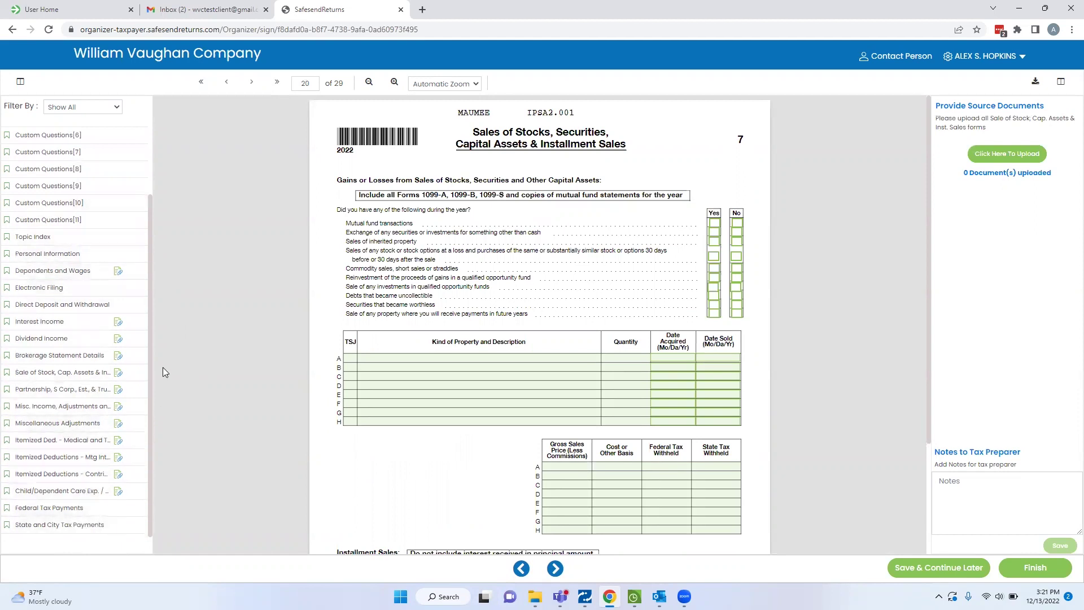
{"action": "scroll", "coordinate": [92, 315], "scroll_direction": "up", "scroll_amount": 3}
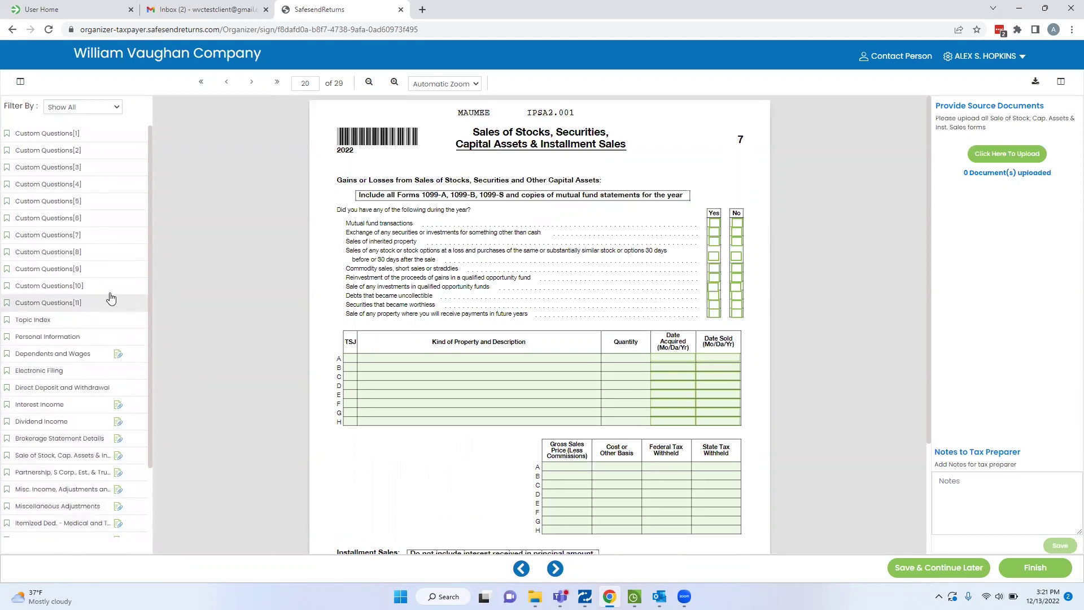
On Custom Questions, answer Yes to questions 1 and 2a and No to 2, 2b, 3 and 4.
{"action": "left_click", "coordinate": [54, 134]}
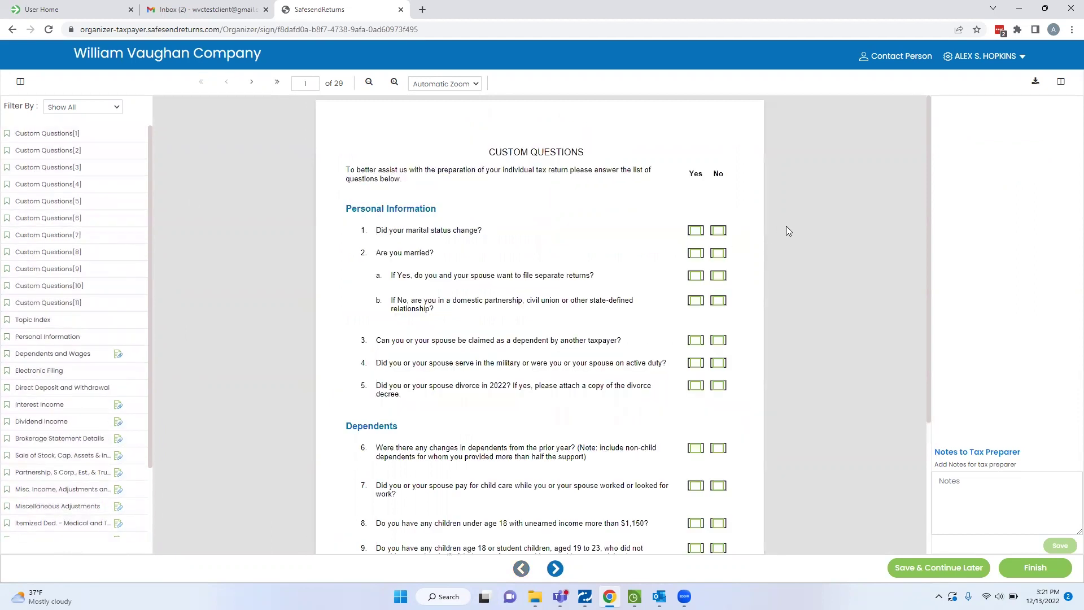
{"action": "left_click", "coordinate": [696, 230]}
{"action": "left_click", "coordinate": [718, 253]}
{"action": "left_click", "coordinate": [696, 277]}
{"action": "left_click", "coordinate": [719, 301]}
{"action": "left_click", "coordinate": [720, 341]}
{"action": "left_click", "coordinate": [720, 363]}
Save a note '6' to the tax preparer, then delete it.
{"action": "left_click", "coordinate": [952, 482]}
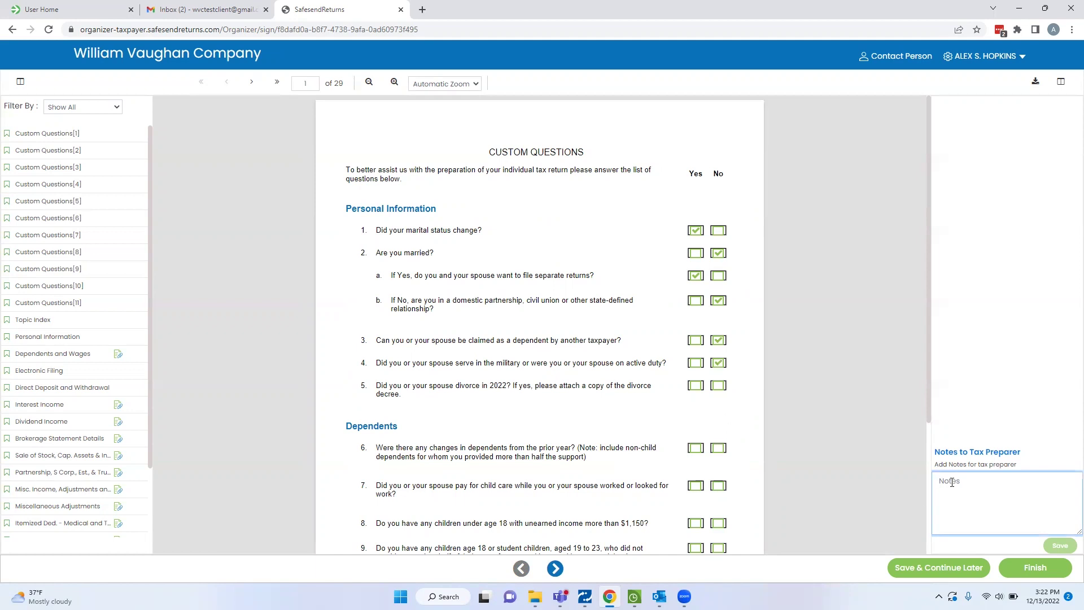
{"action": "type", "text": "6. note"}
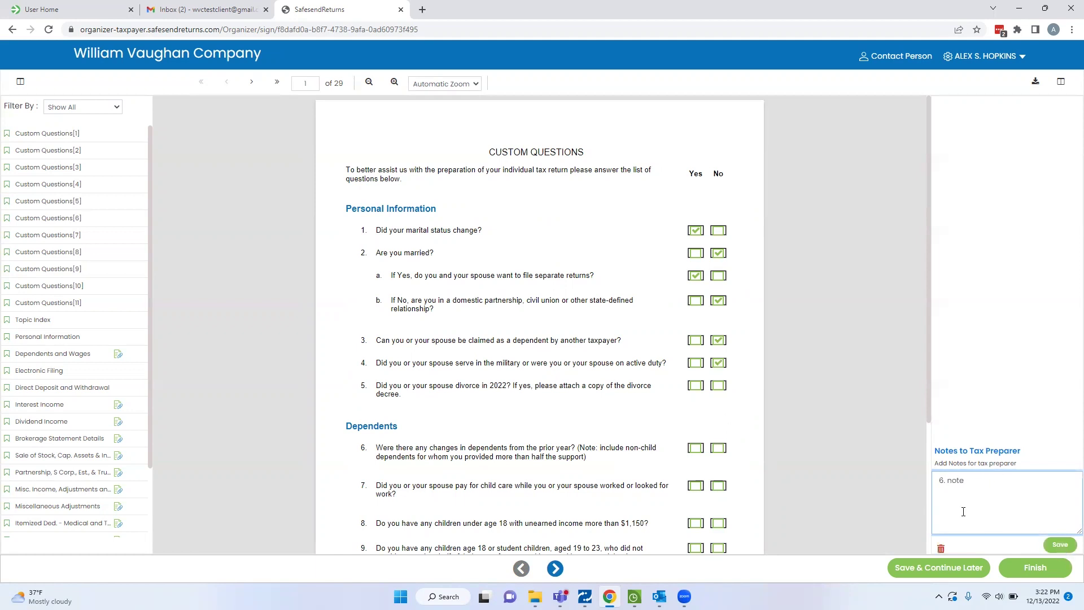
{"action": "left_click", "coordinate": [1062, 545]}
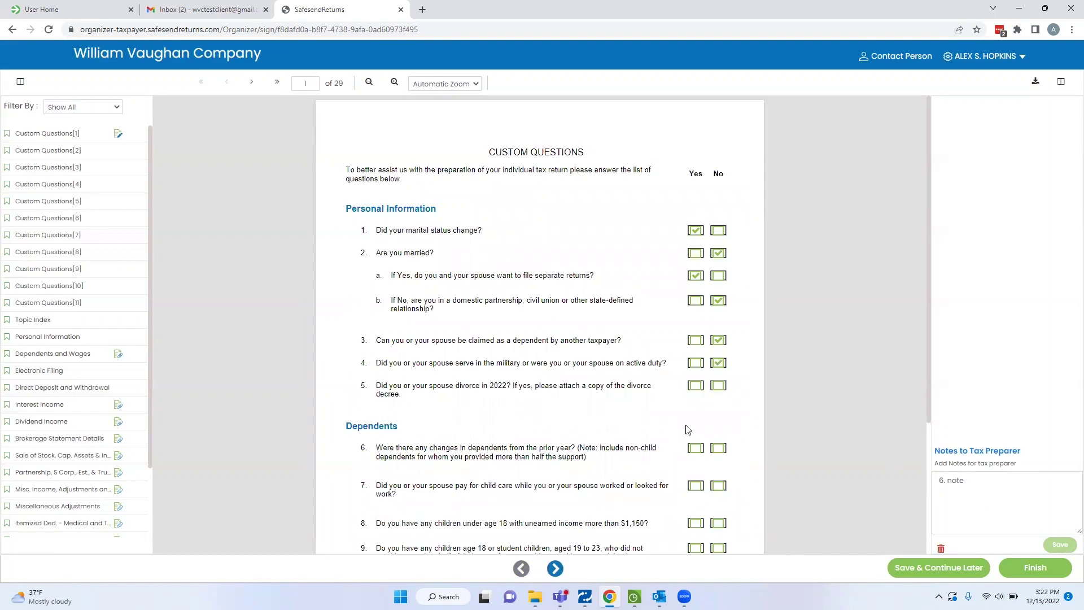
{"action": "left_click", "coordinate": [940, 550]}
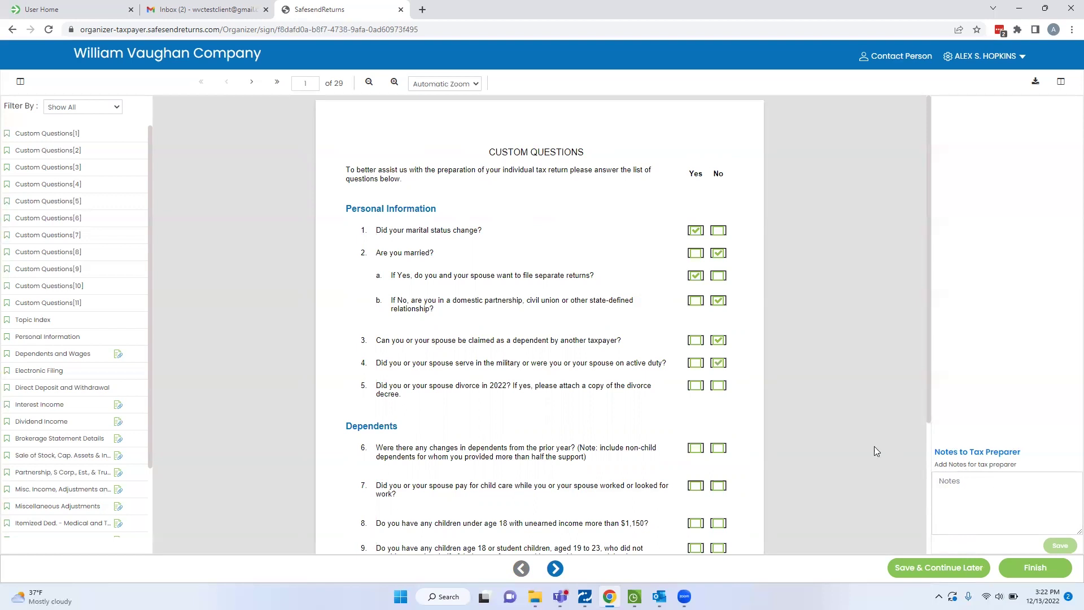
Enter '123' in the taxpayer's street address on the Personal Information page.
{"action": "left_click", "coordinate": [47, 339]}
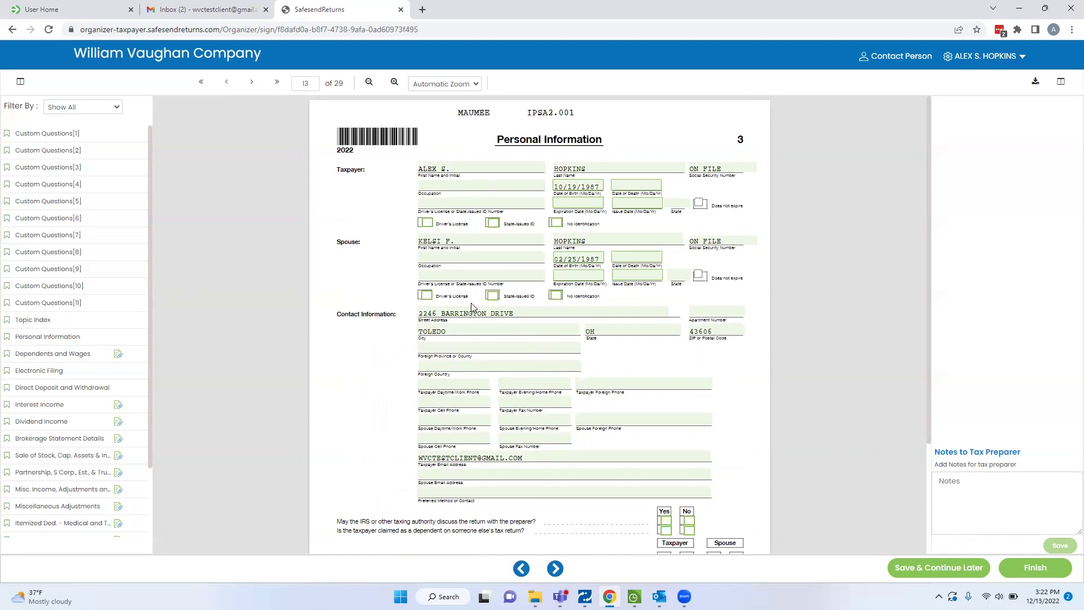
{"action": "left_click", "coordinate": [521, 315]}
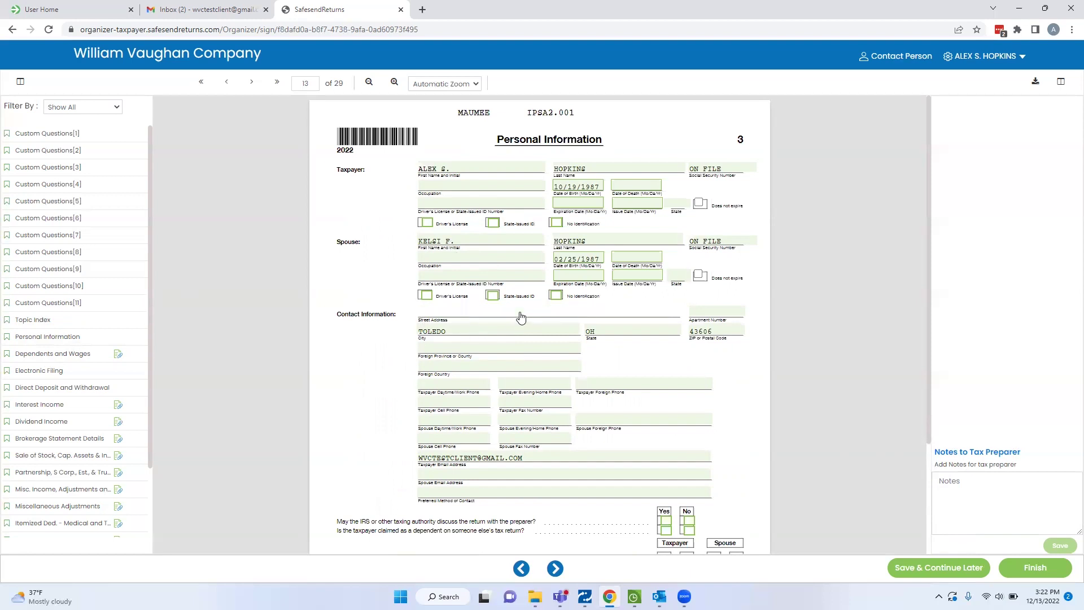
{"action": "type", "text": "123 Main Street"}
{"action": "key", "text": "Tab"}
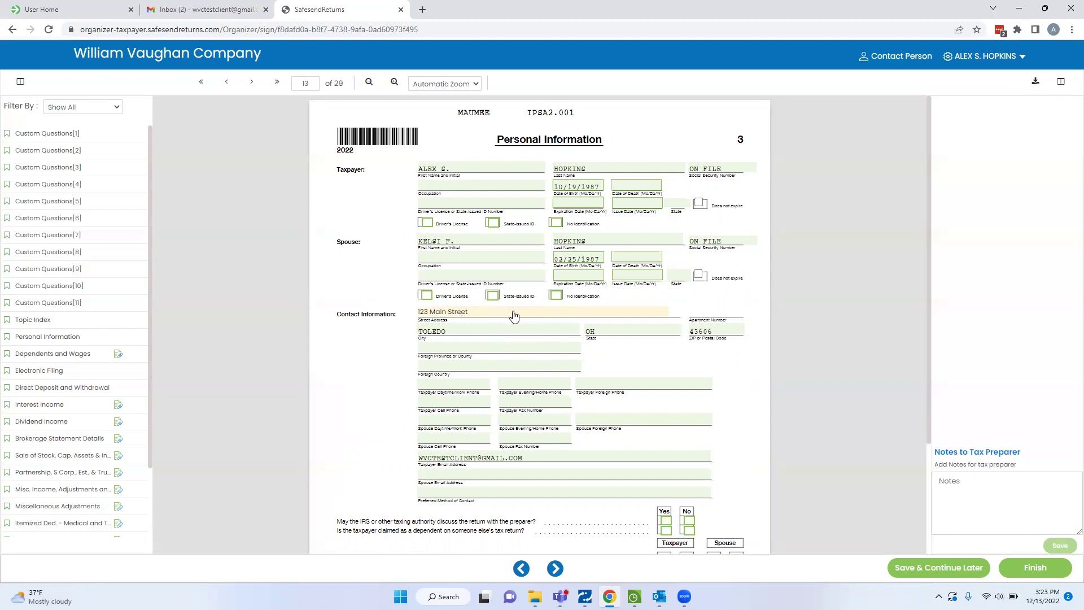
Check the taxpayer phone number fields, then go to the Dependents and Wages page.
{"action": "left_click", "coordinate": [432, 386]}
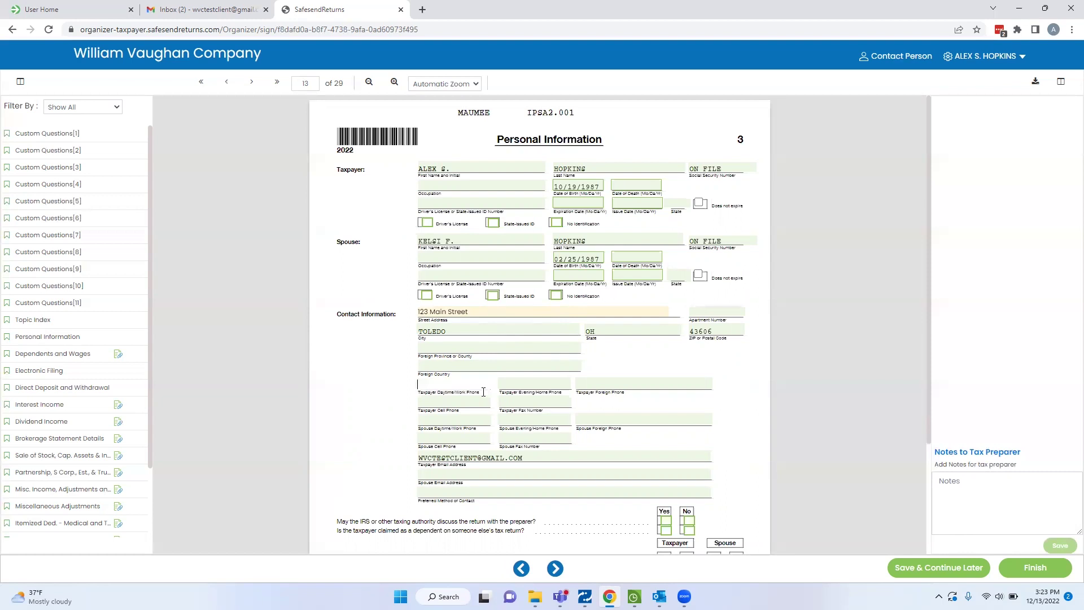
{"action": "left_click", "coordinate": [599, 387]}
{"action": "left_click", "coordinate": [533, 386]}
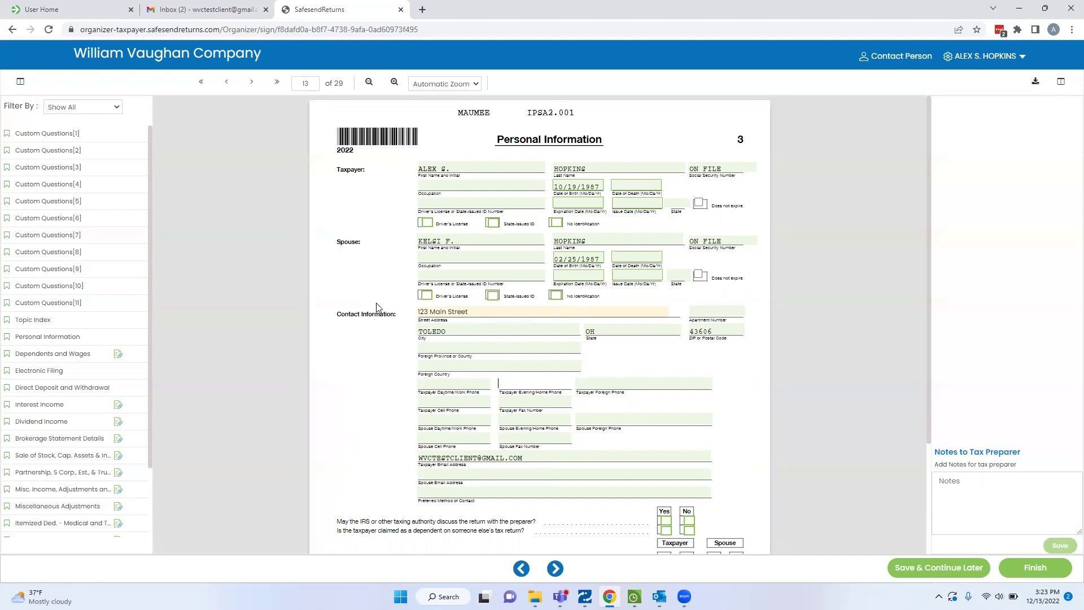
{"action": "left_click", "coordinate": [26, 356]}
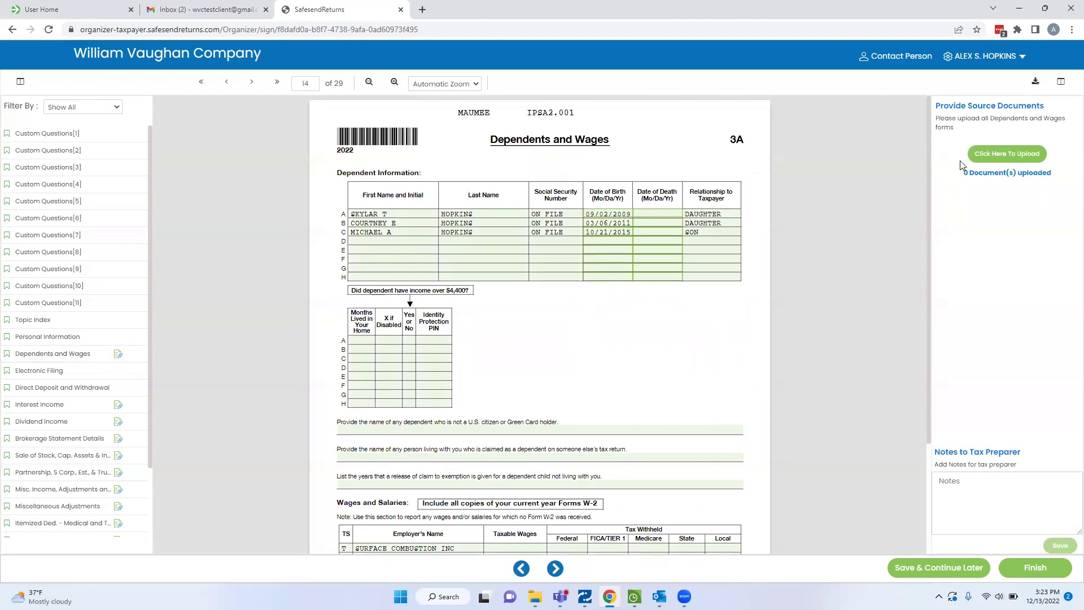
{"action": "scroll", "coordinate": [461, 424], "scroll_direction": "down", "scroll_amount": 2}
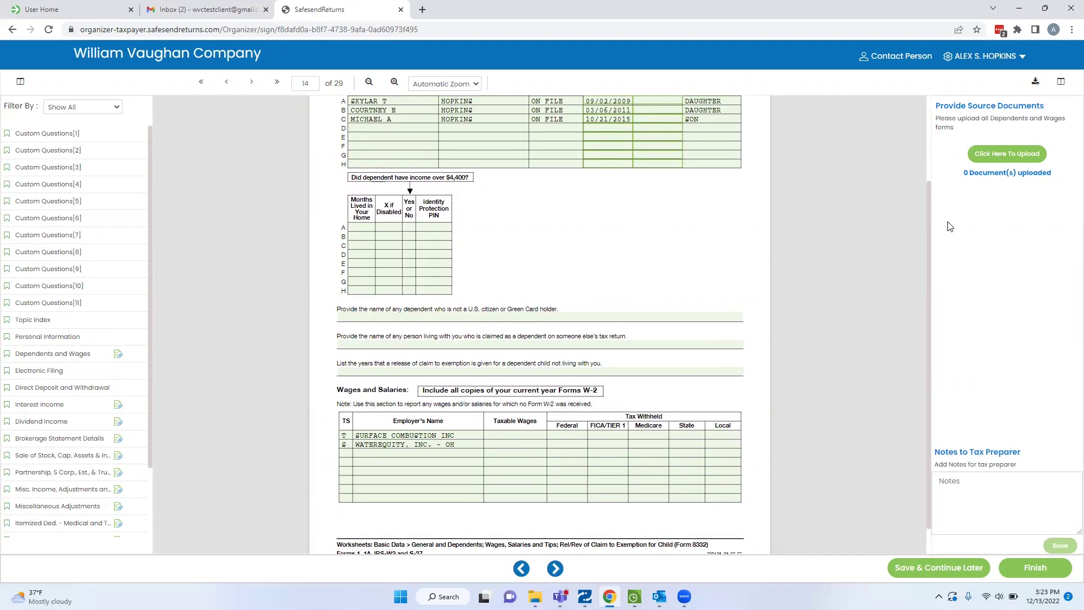
Upload W-2 Forms.pdf from the Tax Documents folder to the Dependents and Wages section.
{"action": "left_click", "coordinate": [995, 156]}
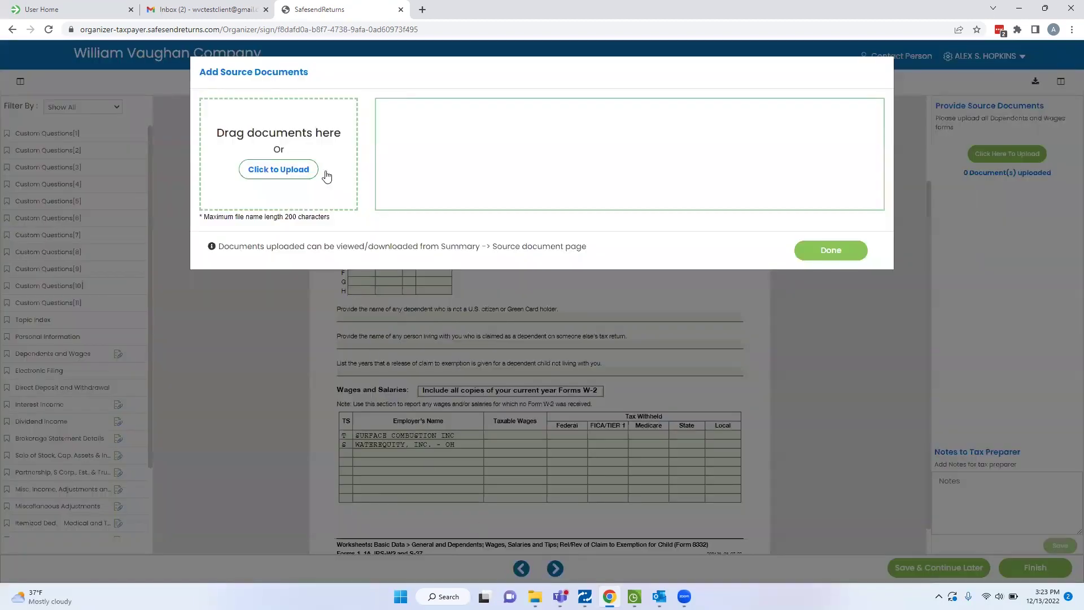
{"action": "left_click", "coordinate": [285, 173]}
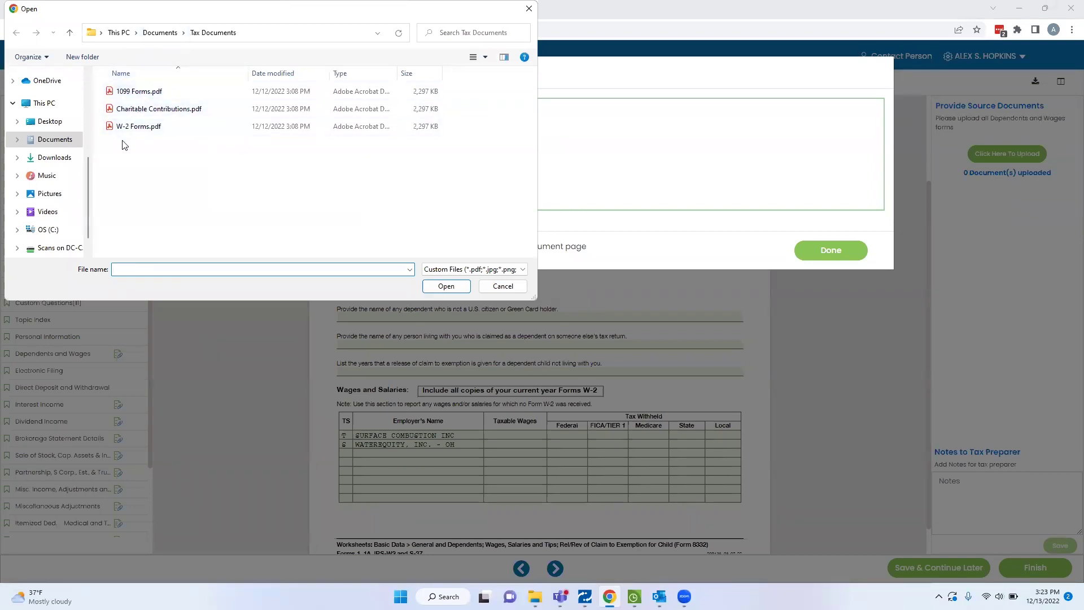
{"action": "double_click", "coordinate": [127, 127]}
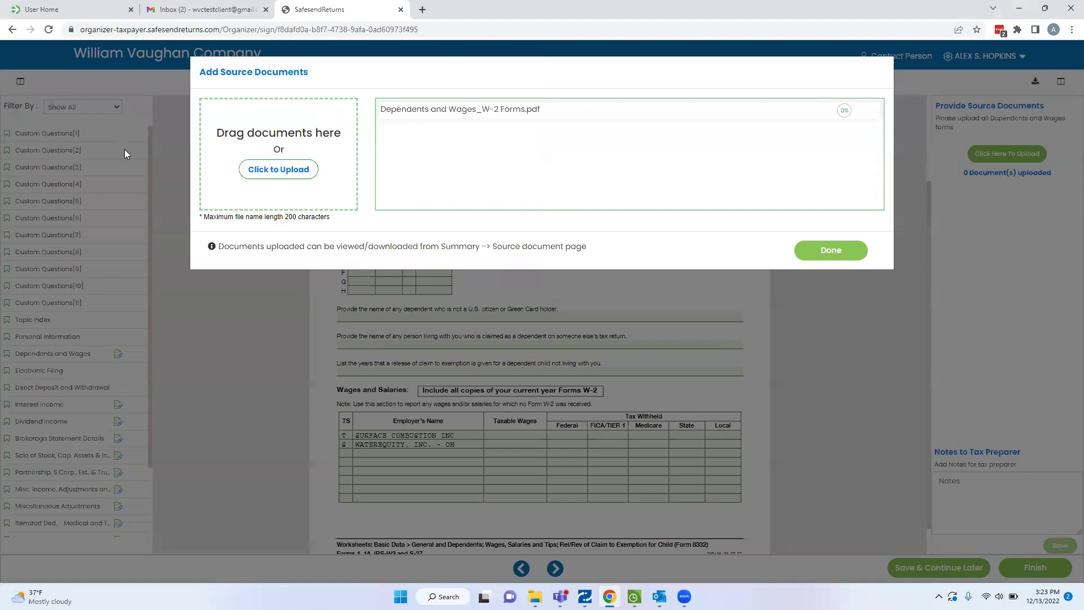
{"action": "left_click", "coordinate": [809, 251]}
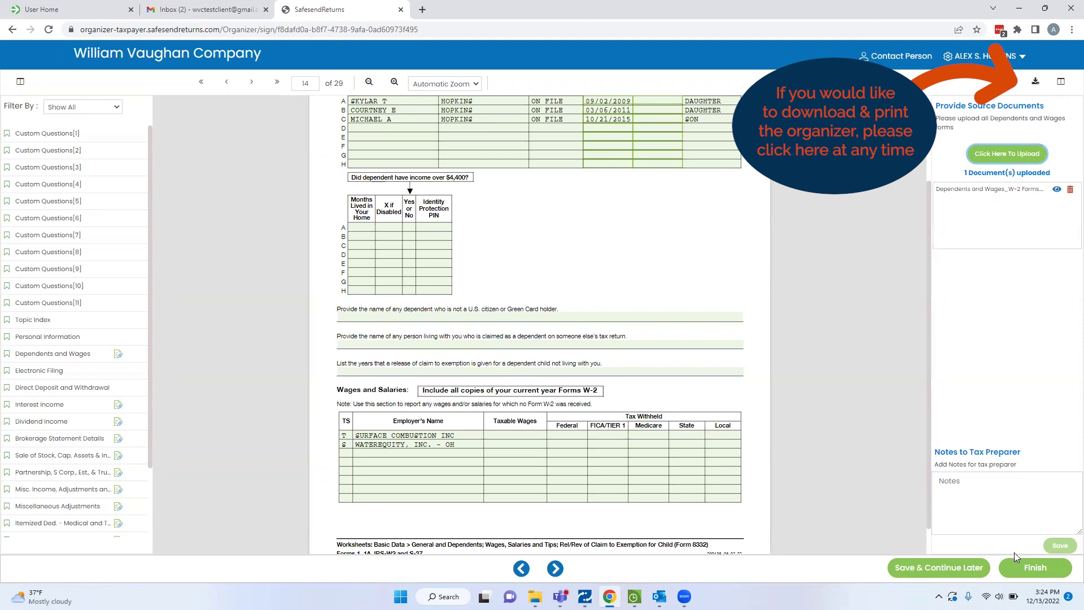
Finish the organizer, cancelling the spouse review request, and confirm it as Organizer Complete.
{"action": "left_click", "coordinate": [1029, 564]}
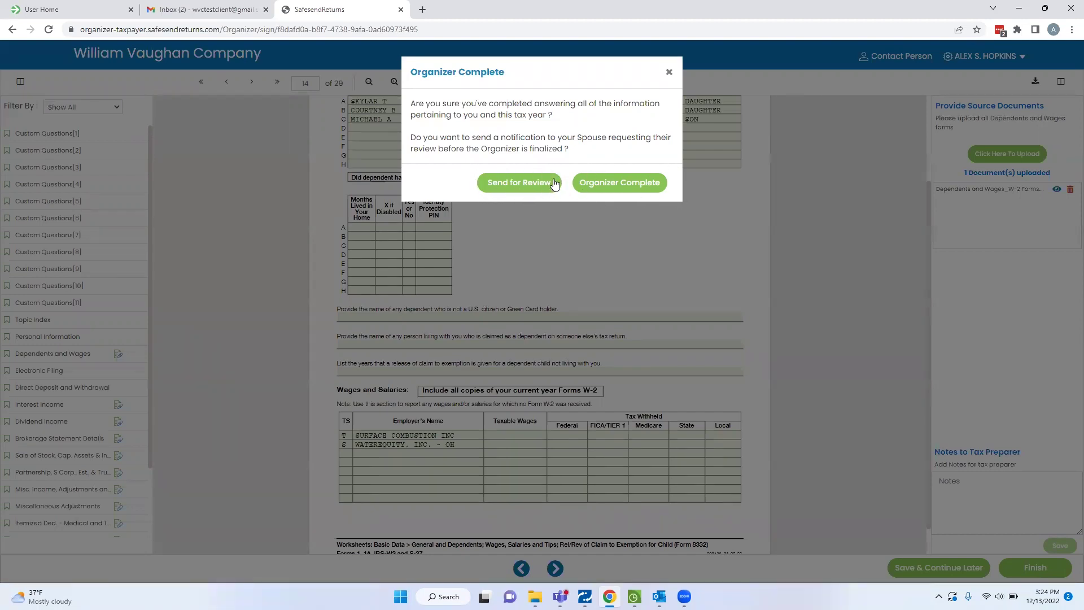
{"action": "left_click", "coordinate": [511, 186]}
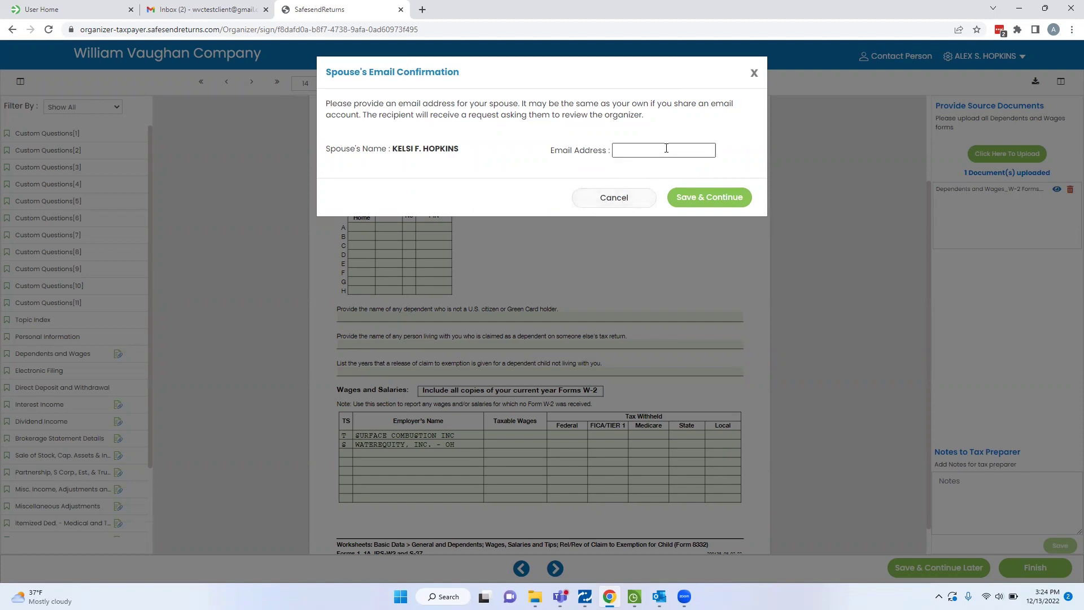
{"action": "left_click", "coordinate": [623, 198]}
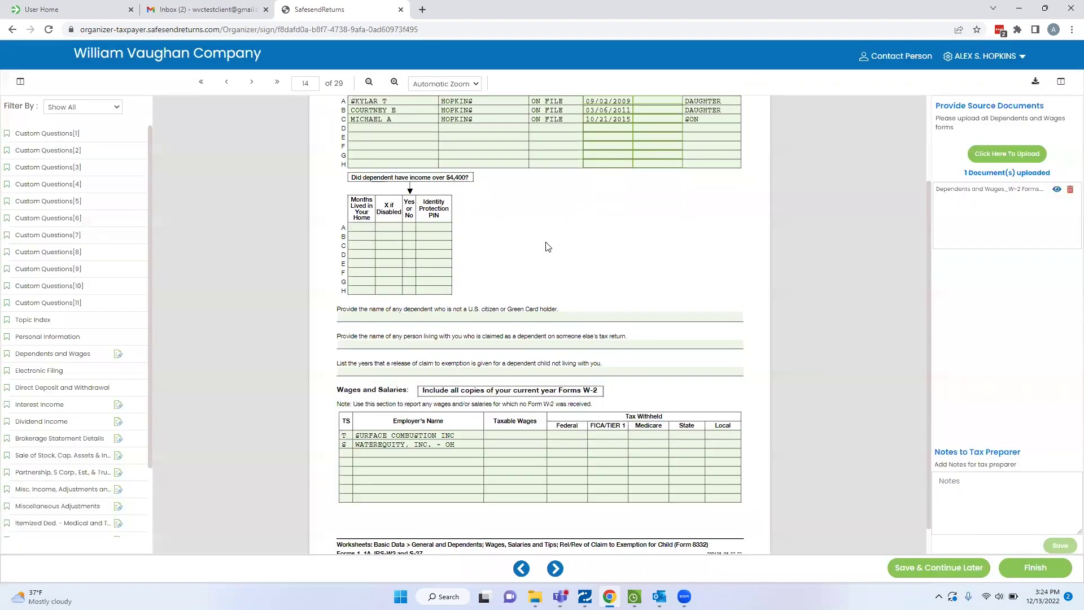
{"action": "left_click", "coordinate": [1039, 569]}
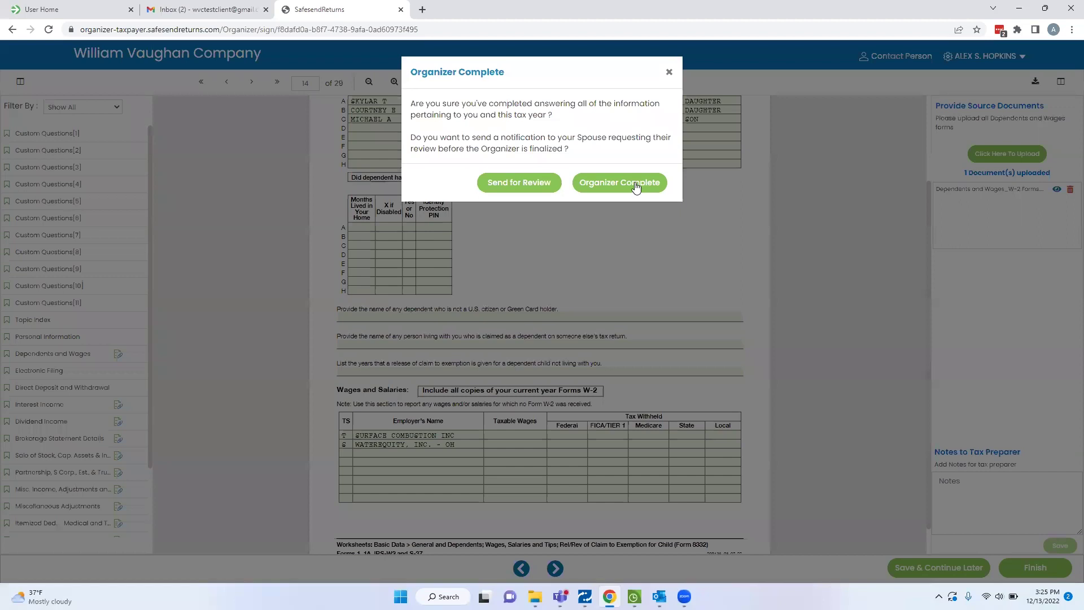
{"action": "left_click", "coordinate": [636, 188]}
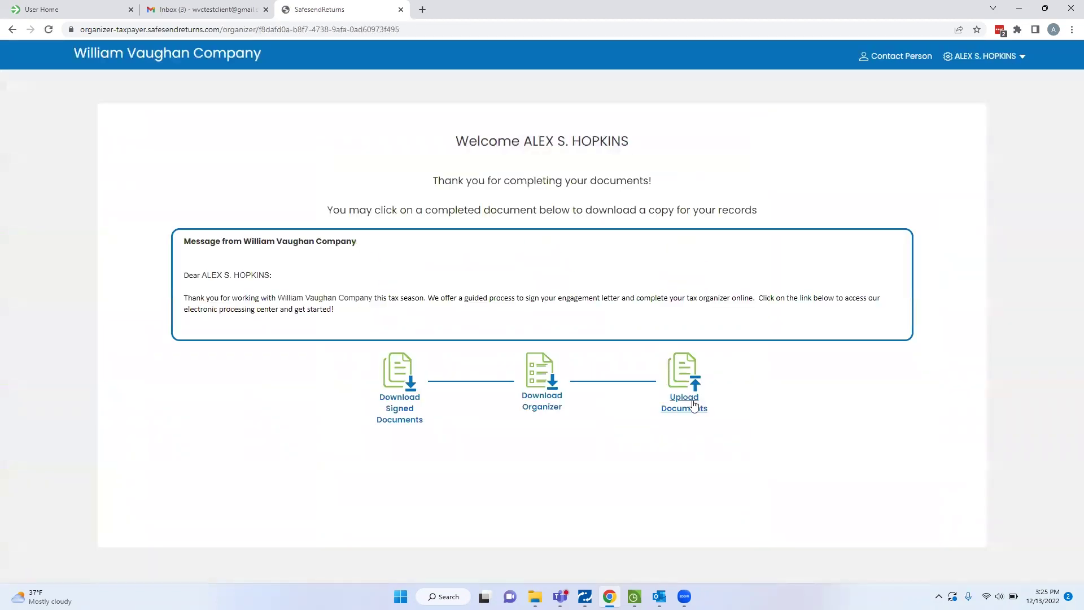
From the Source Documents Upload page, upload 1099 Forms.pdf and then Charitable Contributions.pdf from the computer.
{"action": "left_click", "coordinate": [684, 406]}
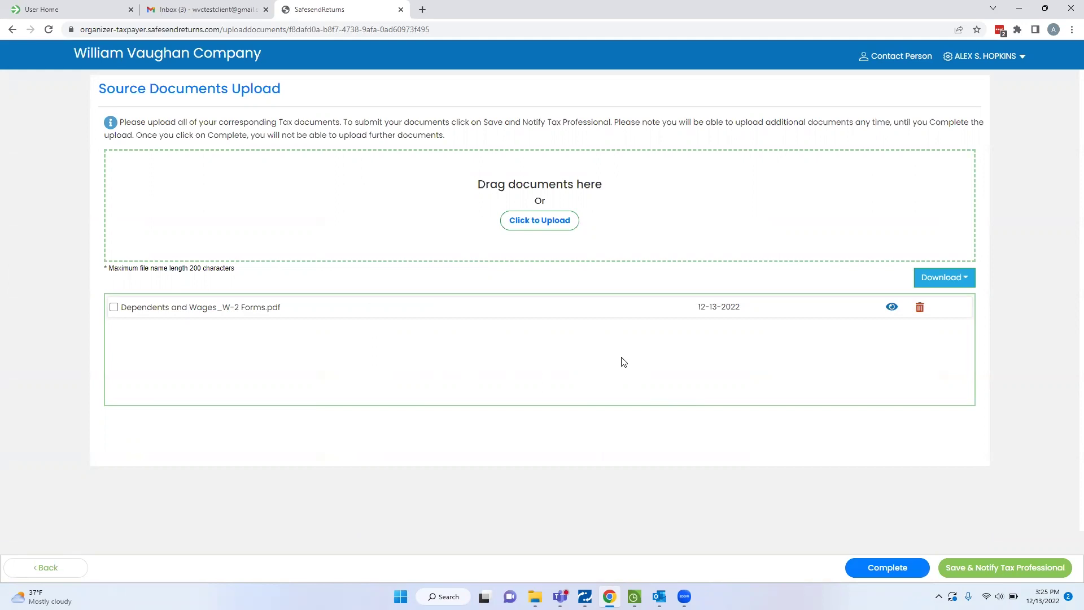
{"action": "mouse_move", "coordinate": [535, 596]}
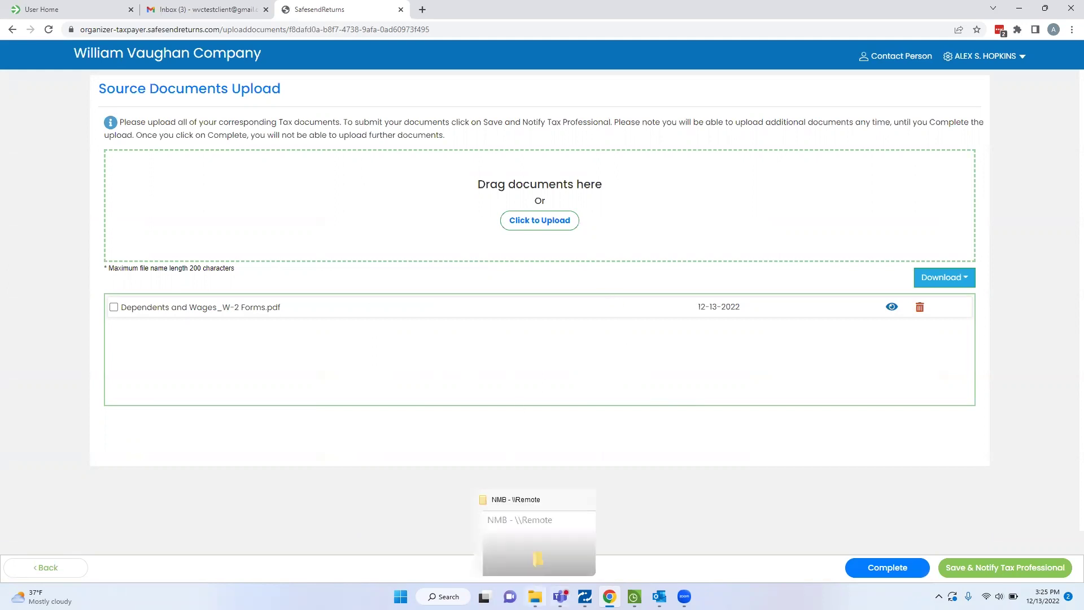
{"action": "left_click", "coordinate": [540, 224]}
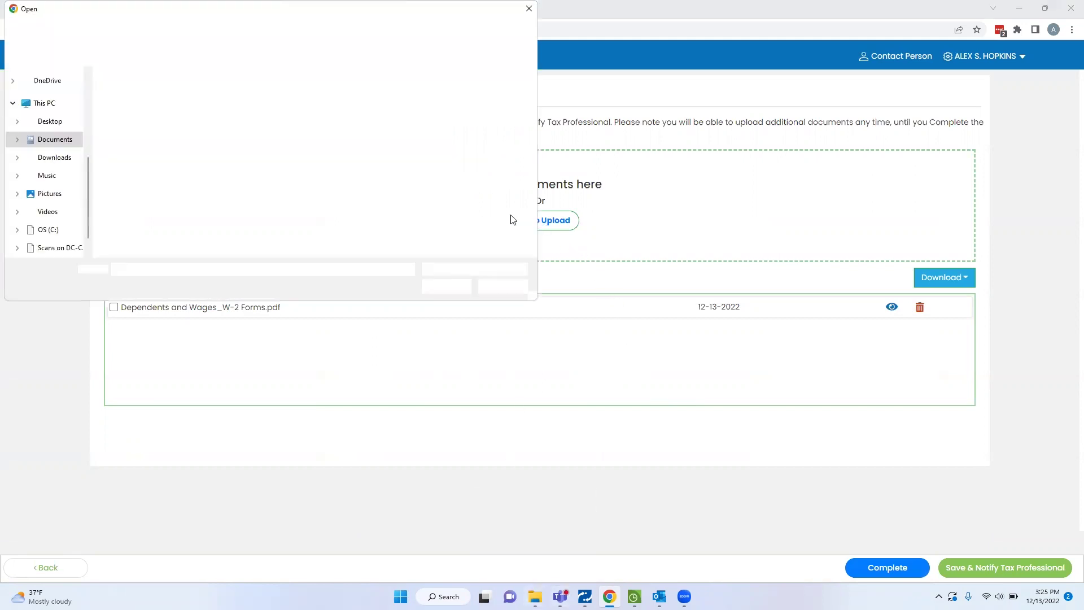
{"action": "left_click", "coordinate": [150, 92]}
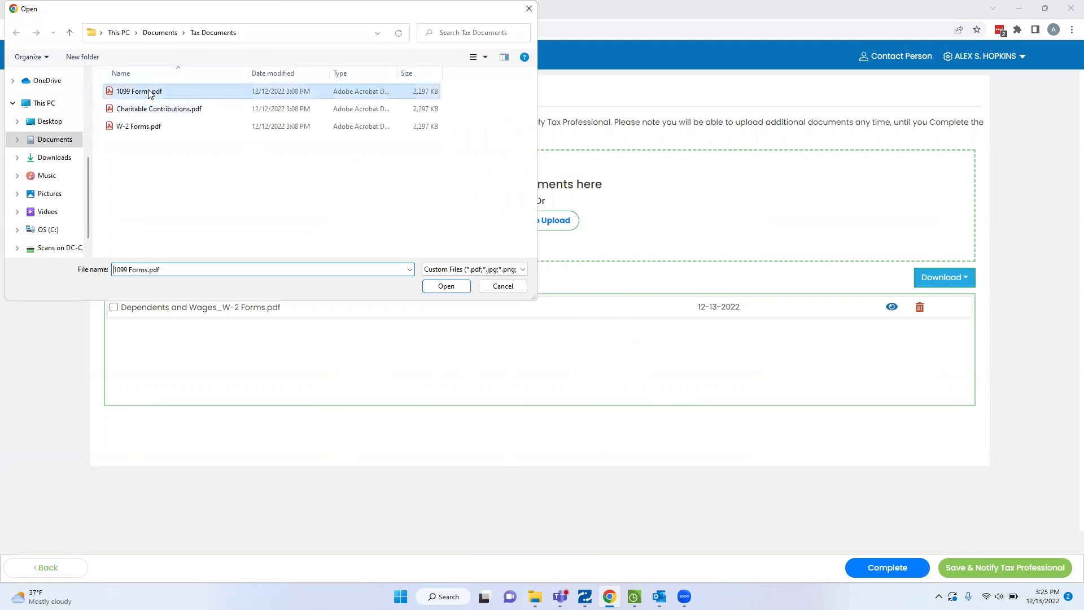
{"action": "left_click", "coordinate": [459, 289]}
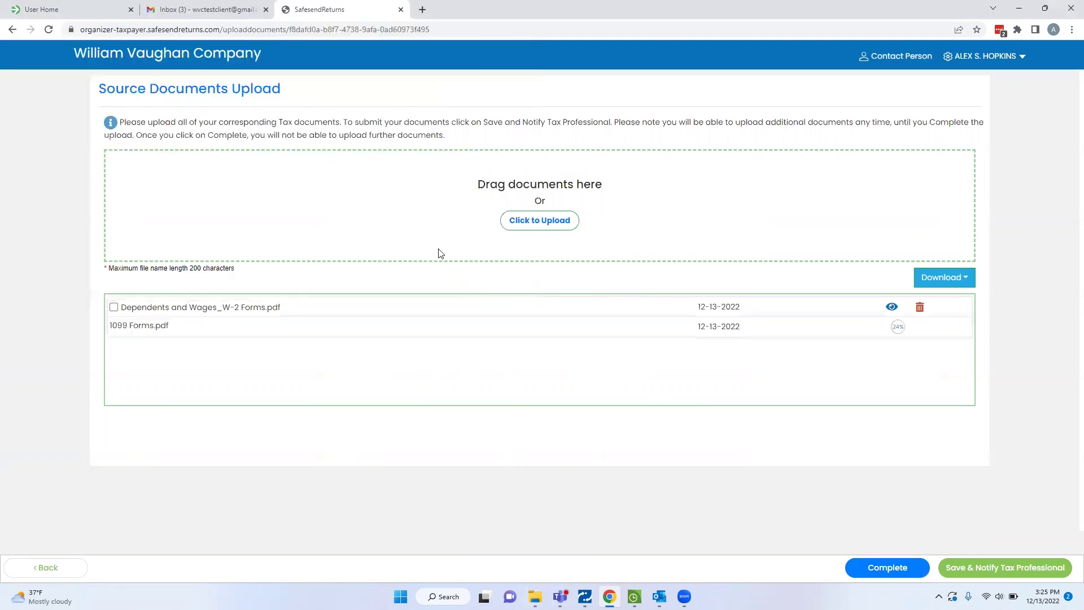
{"action": "left_click", "coordinate": [528, 226]}
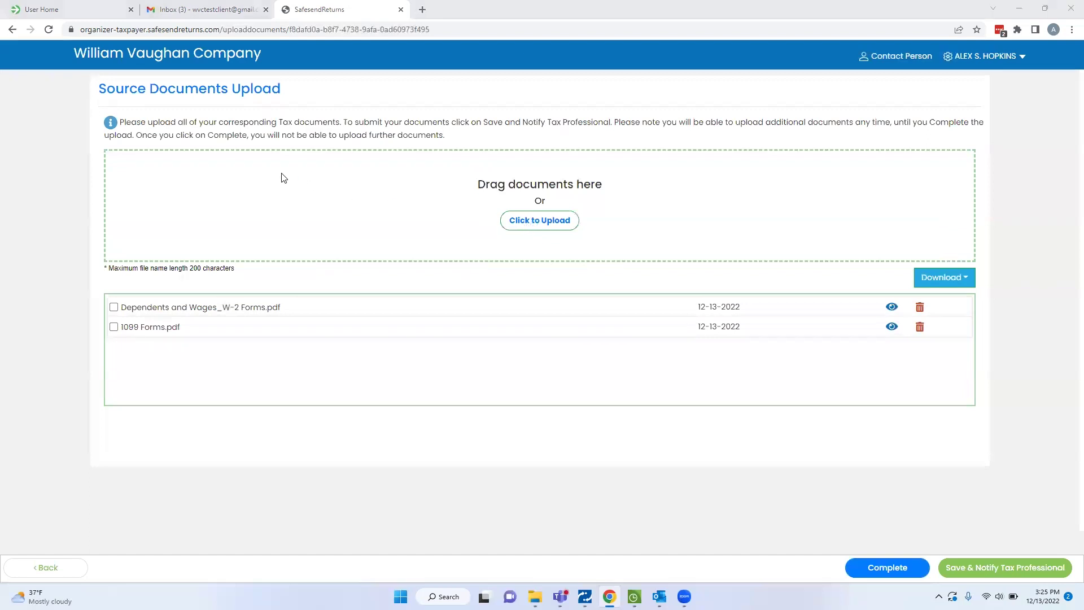
{"action": "left_click", "coordinate": [158, 109]}
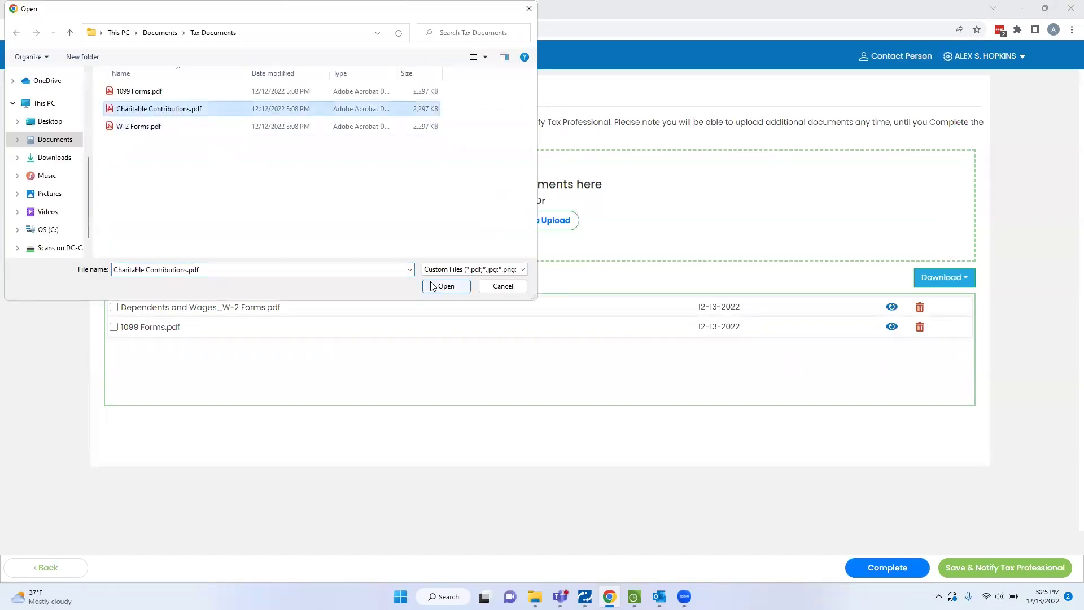
{"action": "left_click", "coordinate": [443, 286]}
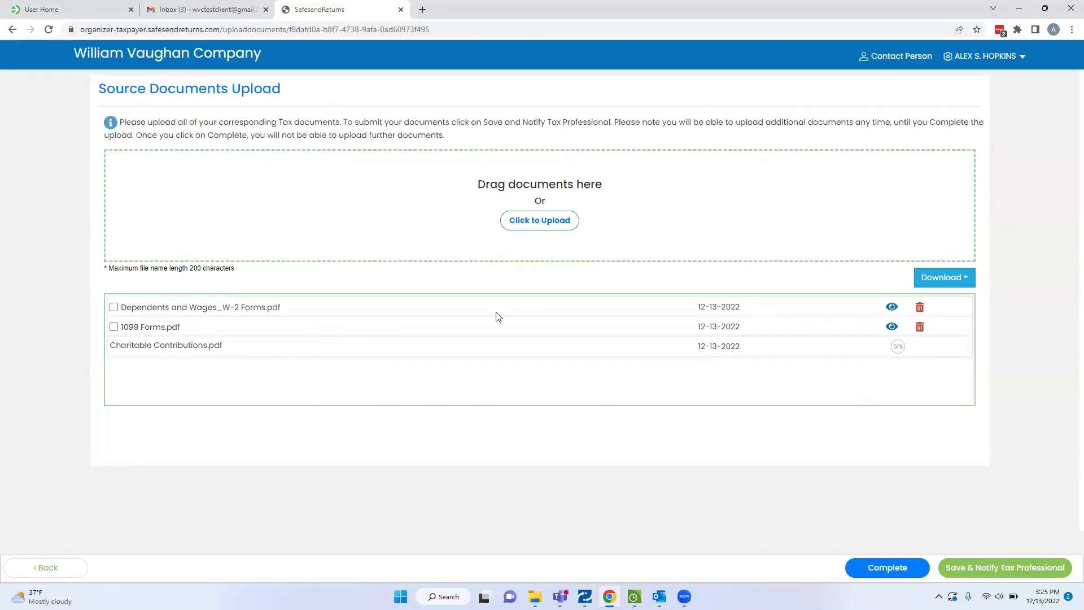